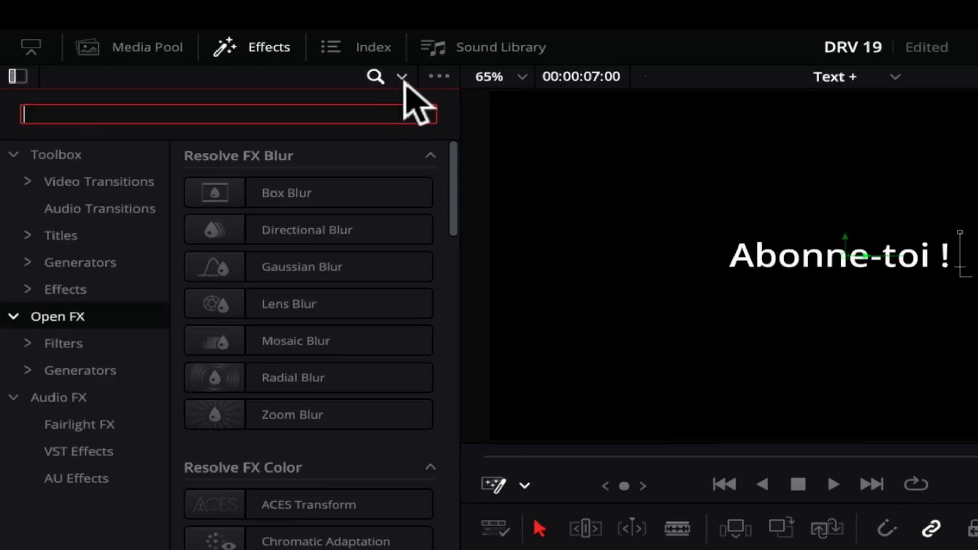
Step: Search all Toolbox effects for "zoom blur"
left_click(413, 101)
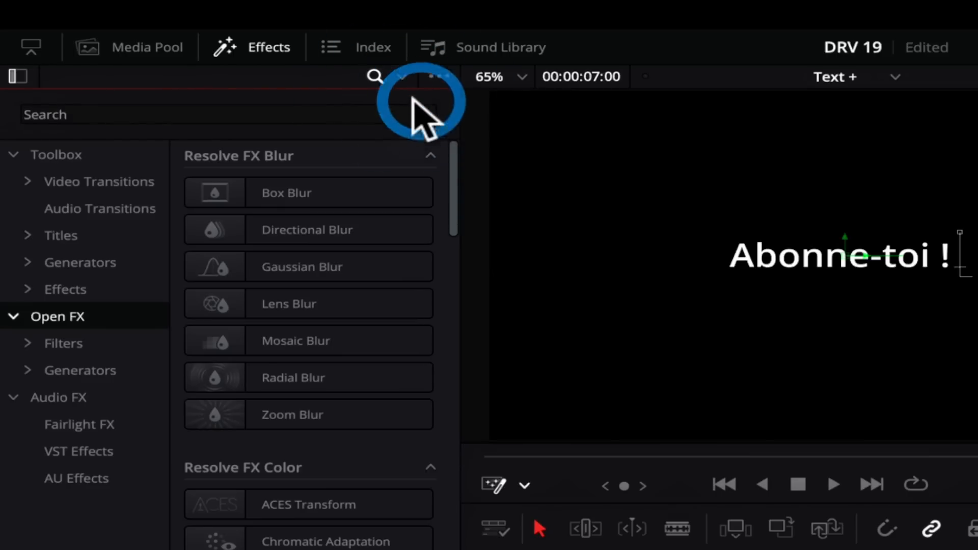
left_click(54, 154)
left_click(68, 113)
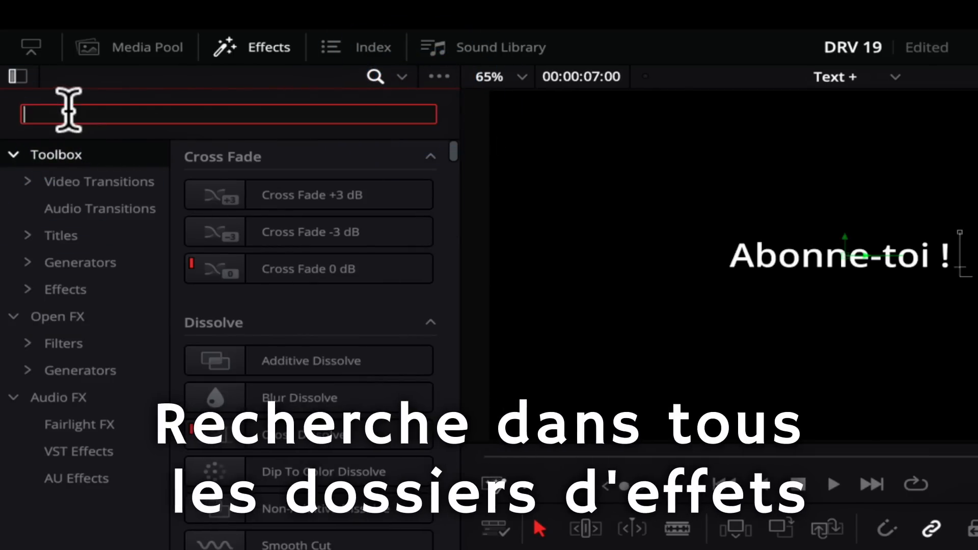
type("zoom blur")
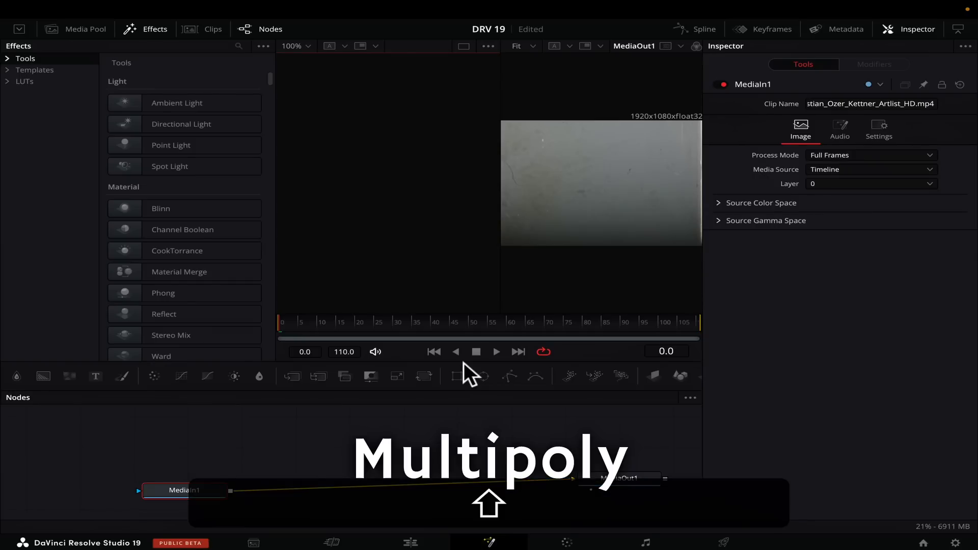
Step: Add a MultiPoly mask to MediaIn1 and draw a closed four-point polygon in the left half of the image
key("shift+space")
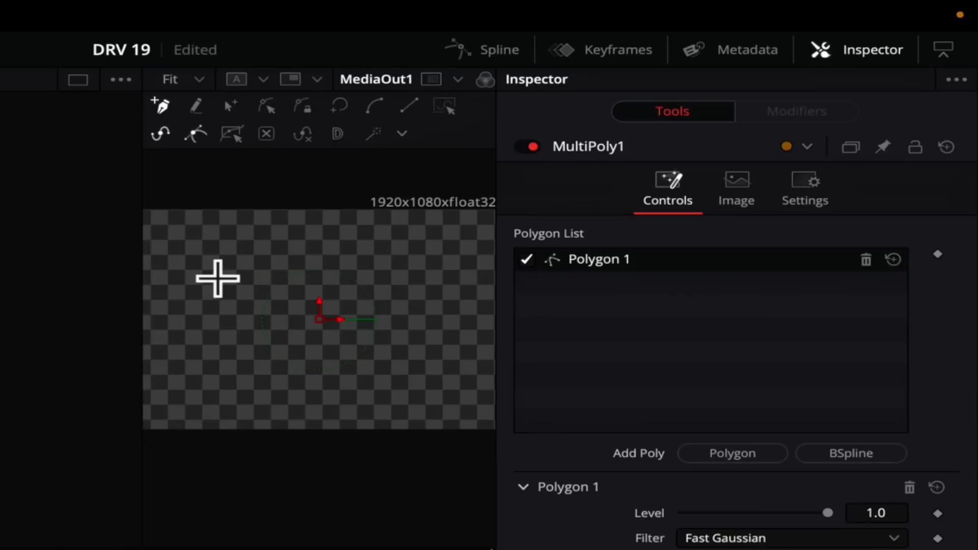
left_click(544, 159)
left_click(543, 176)
left_click(570, 189)
left_click(278, 275)
left_click(218, 278)
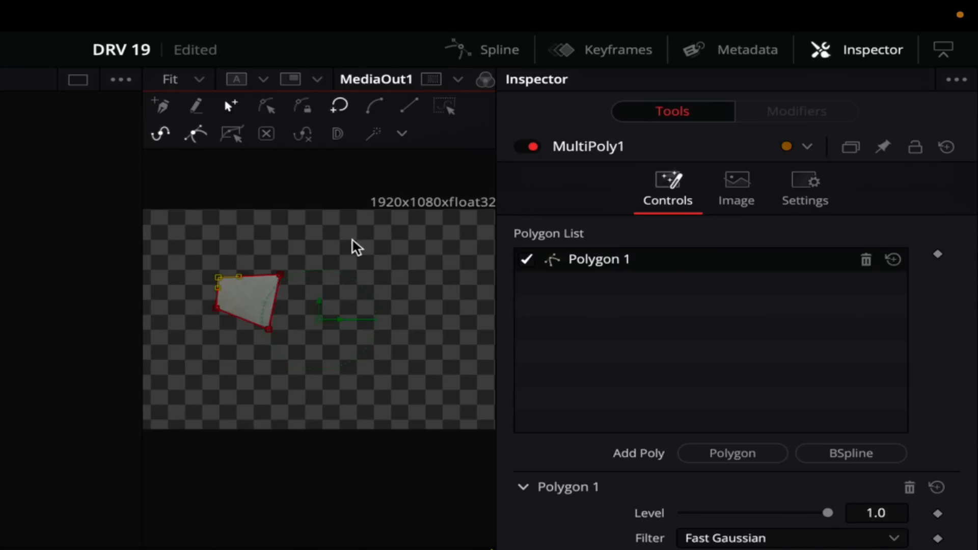
left_click(386, 261)
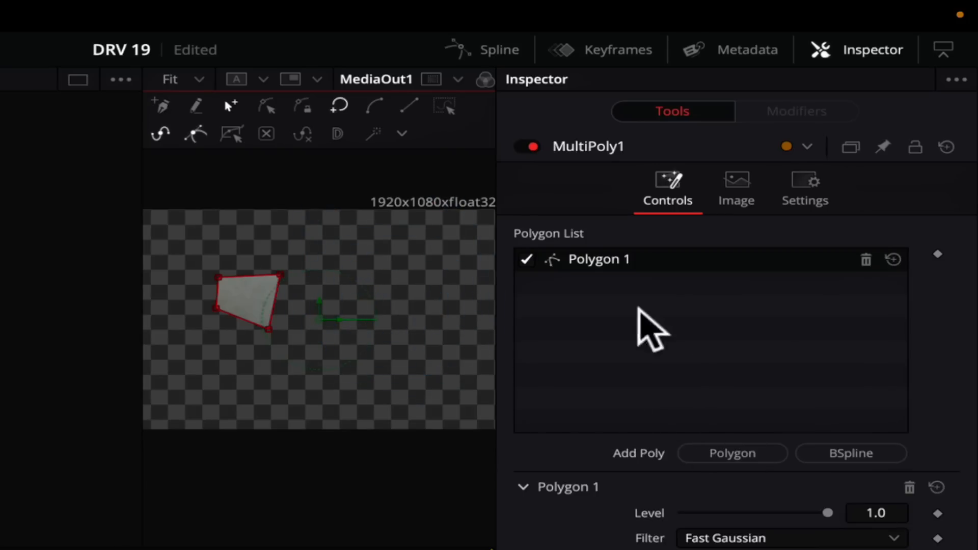
Step: Add a second polygon to MultiPoly1 and draw it as a closed four-point shape in the right half of the image
left_click(736, 452)
left_click(383, 262)
left_click(464, 274)
left_click(433, 325)
left_click(387, 314)
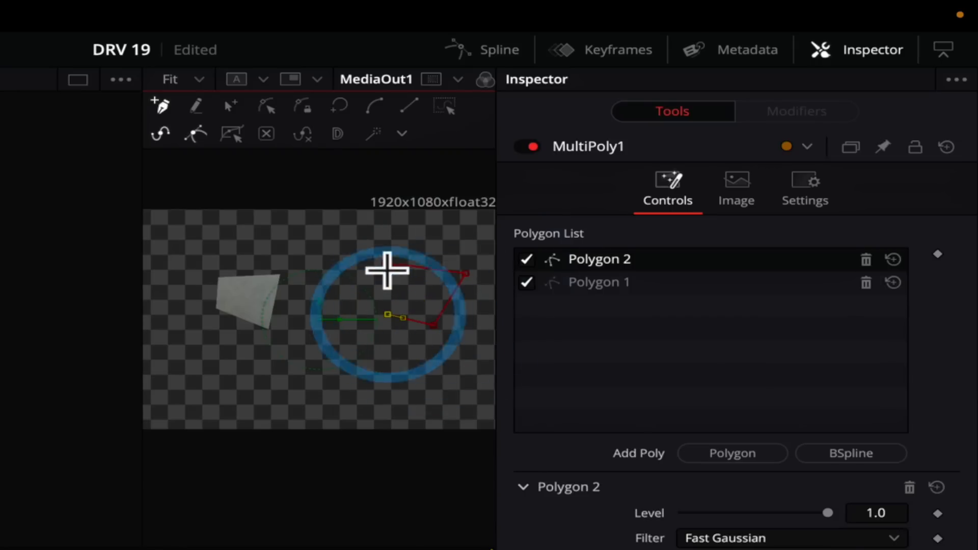
left_click(385, 264)
Step: Add a BSpline shape to MultiPoly1 and draw it as a closed four-point outline below the two polygons
left_click(856, 452)
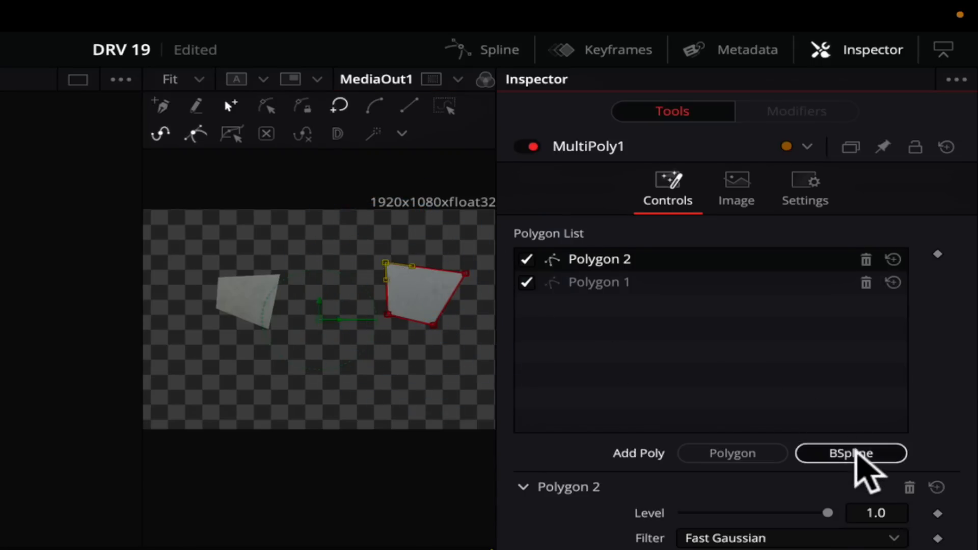
left_click(229, 354)
left_click(309, 341)
left_click(358, 393)
left_click(257, 406)
left_click(231, 355)
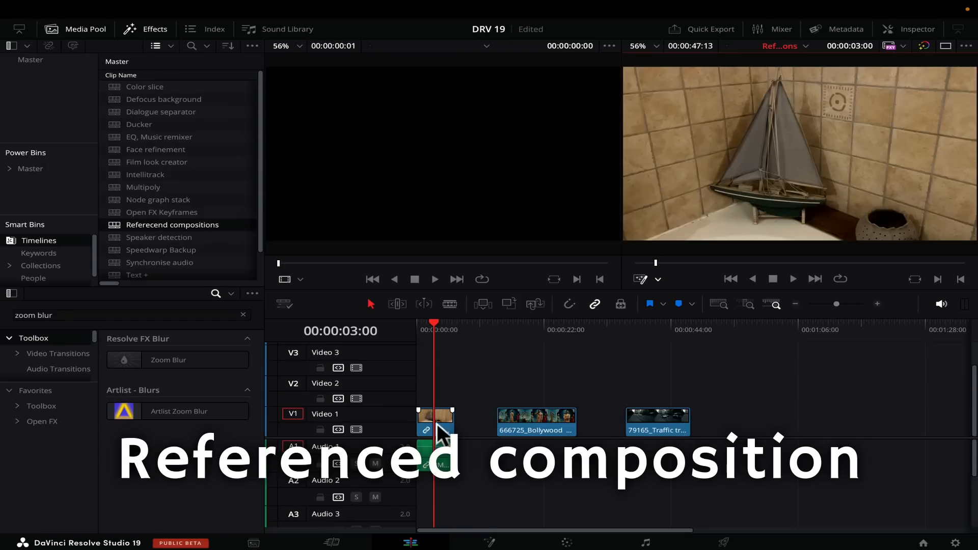
Step: Create a referenced composition named REF from the first timeline clip and locate it in the Master bin
left_click(436, 423)
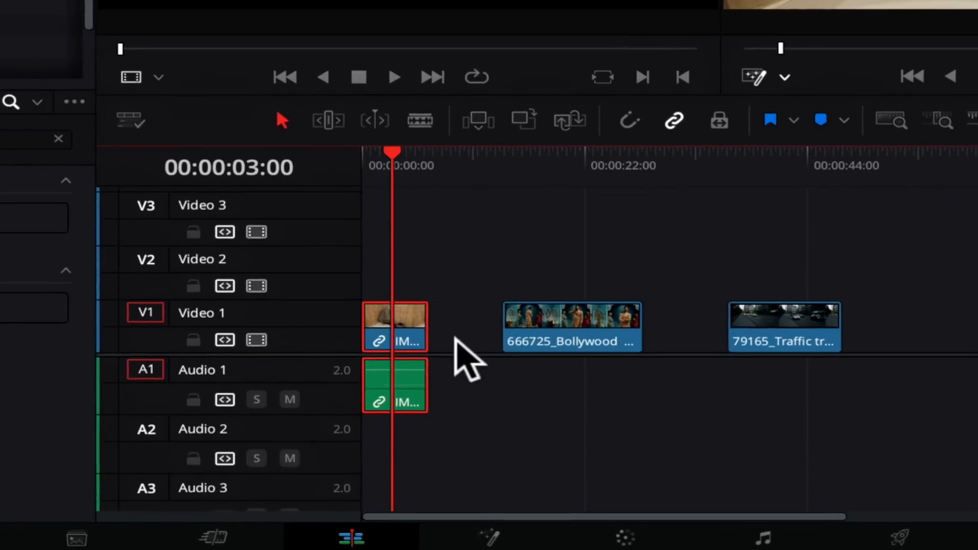
right_click(411, 365)
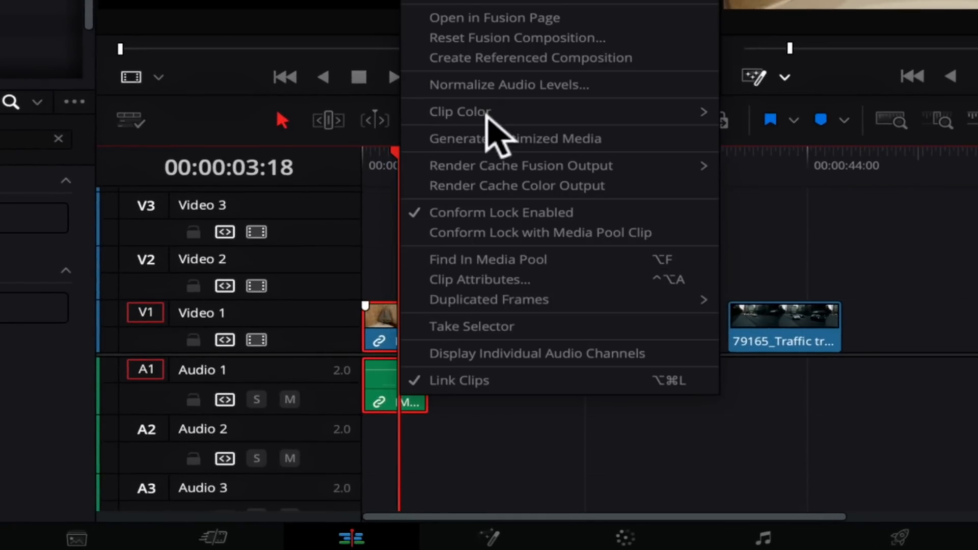
left_click(481, 59)
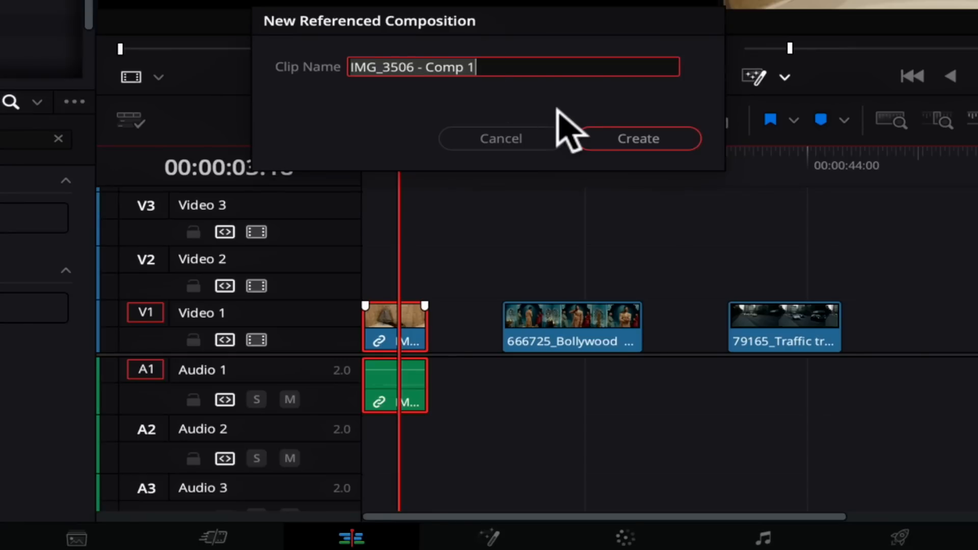
type("REF")
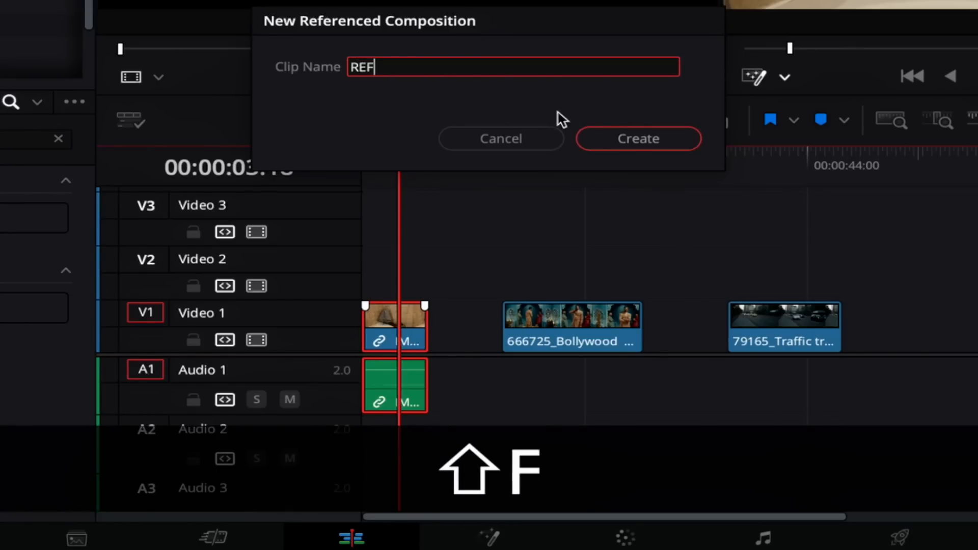
left_click(621, 133)
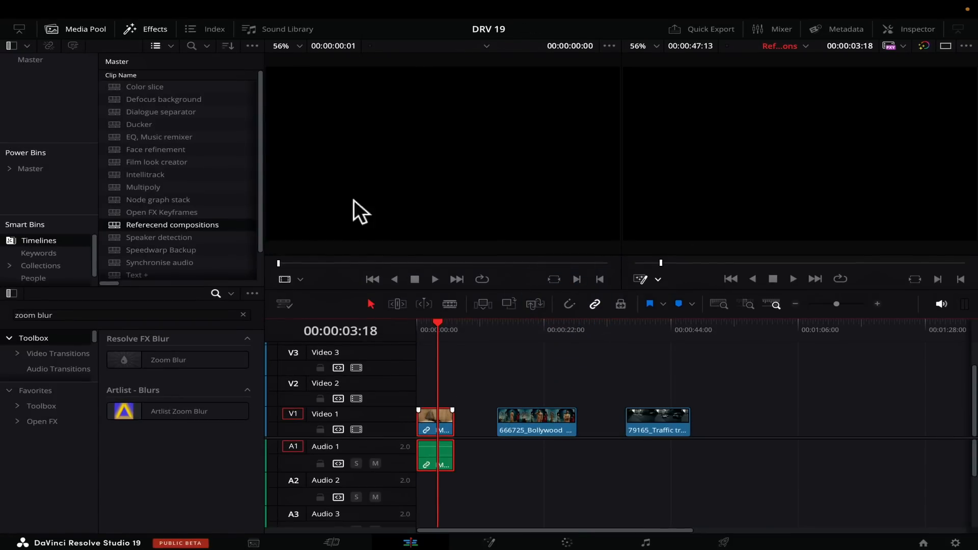
left_click(44, 60)
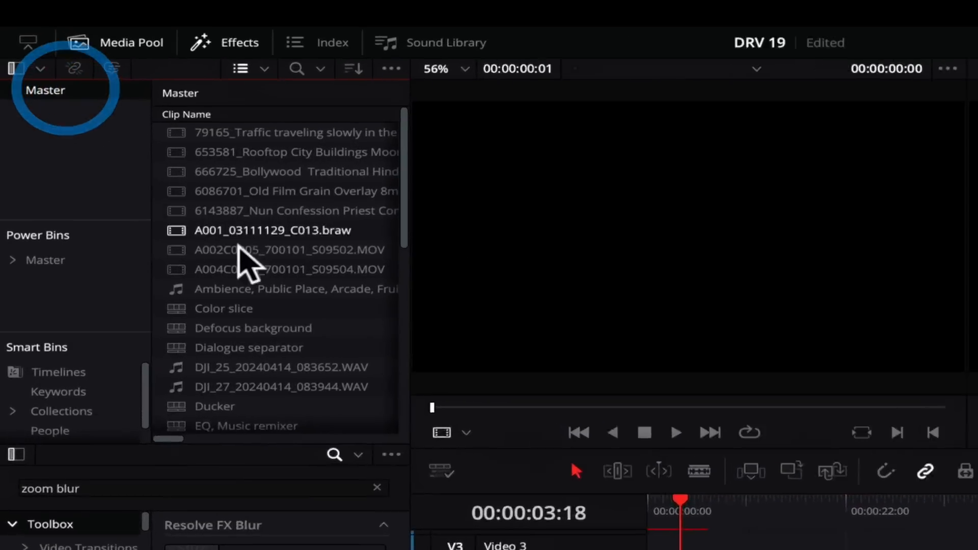
scroll(153, 209, "down", 5)
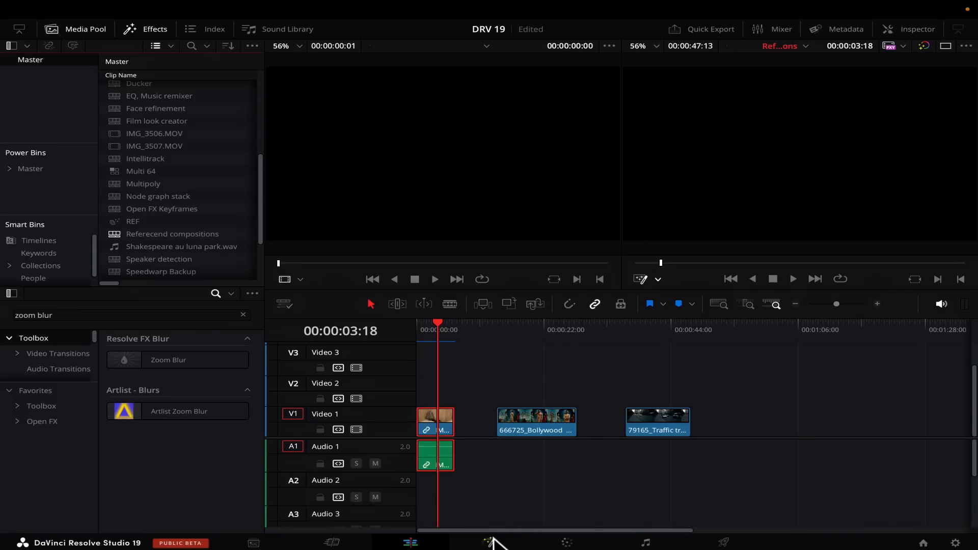
Step: Open the first clip's composition in Fusion and add a Rectangle mask to MediaIn1
left_click(490, 542)
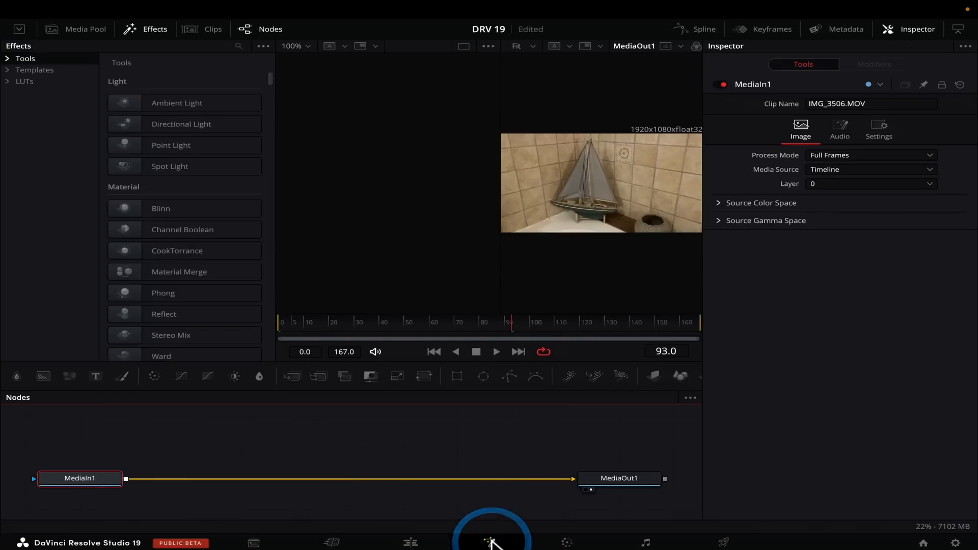
left_click(74, 481)
left_click(456, 377)
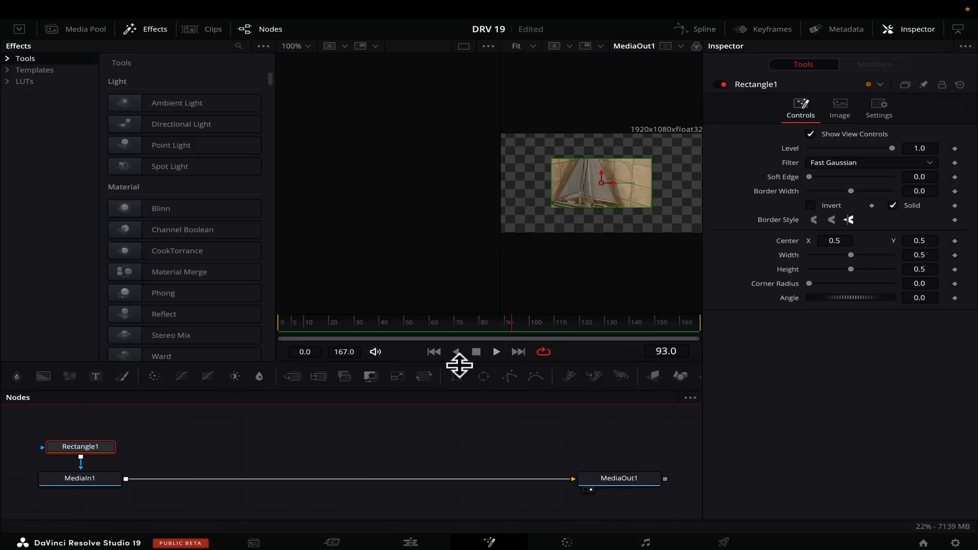
Step: Insert a ColorCorrector after MediaIn1 and tint the masked image strongly blue
left_click(79, 479)
left_click(155, 377)
left_click_drag(841, 211, 824, 231)
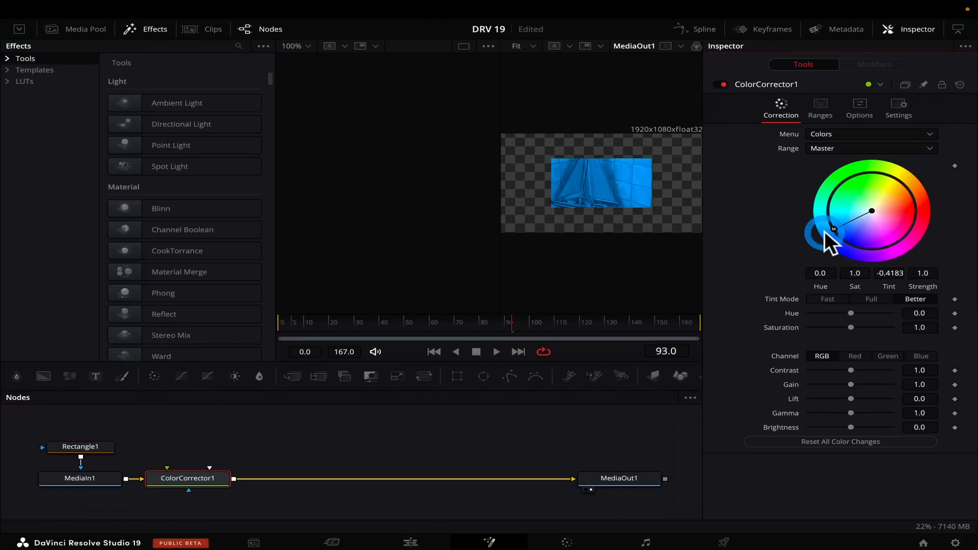
Step: Link the Bollywood clip on the edit timeline to the REF referenced composition and preview that clip
left_click(410, 543)
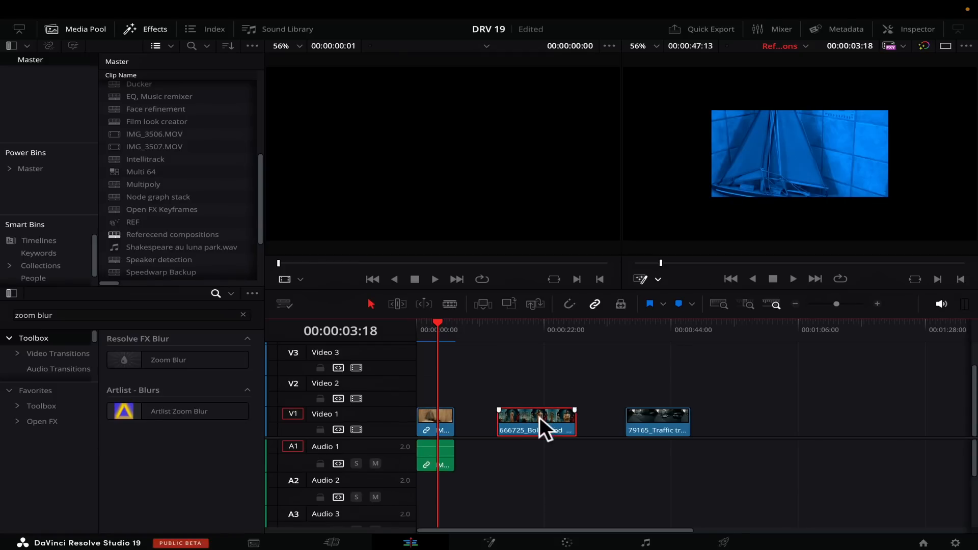
left_click(540, 418)
left_click(128, 221)
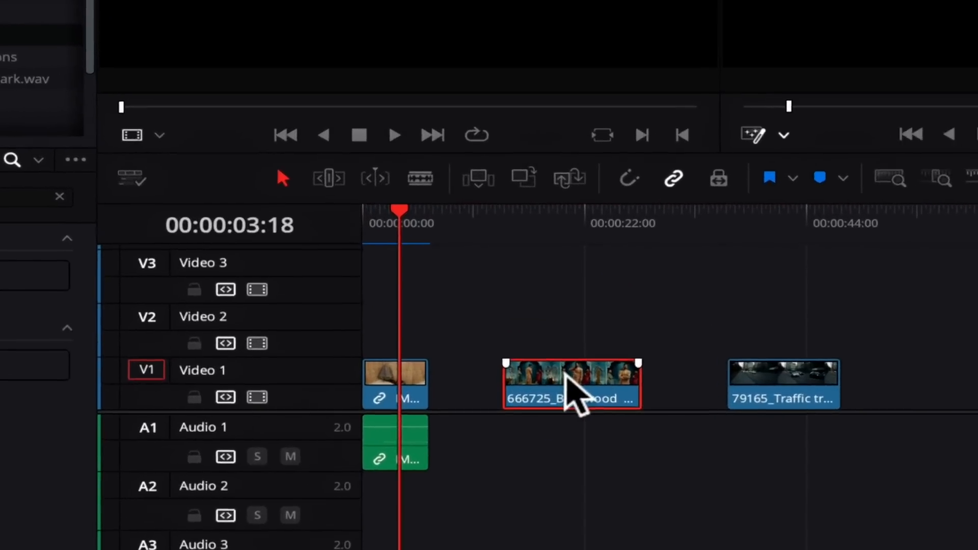
right_click(532, 420)
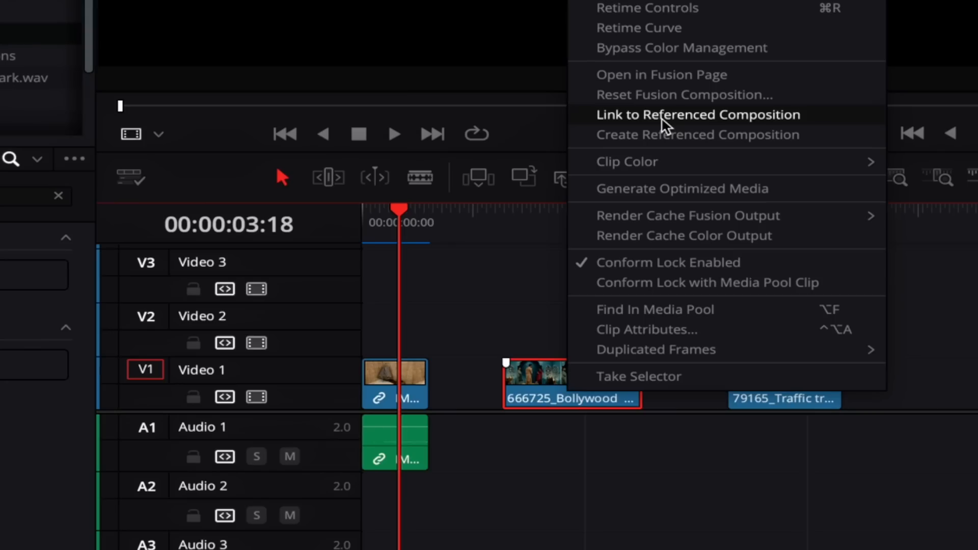
left_click(662, 118)
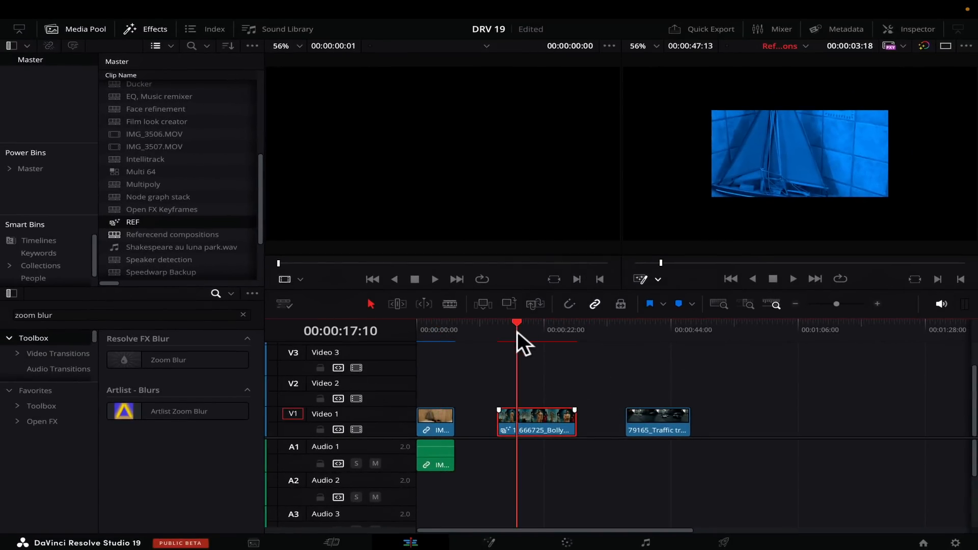
left_click_drag(518, 331, 536, 331)
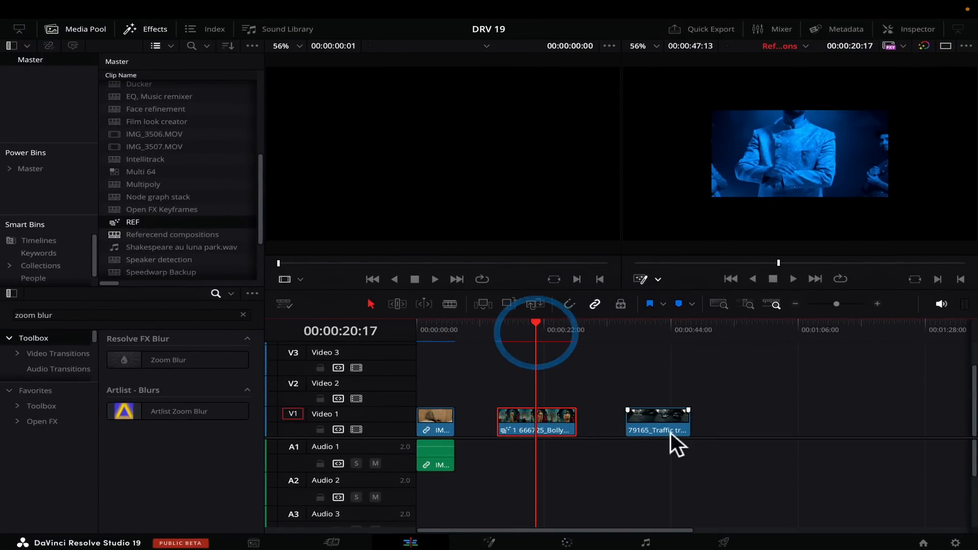
Step: Link the traffic clip to the REF referenced composition and preview the linked clips
right_click(649, 423)
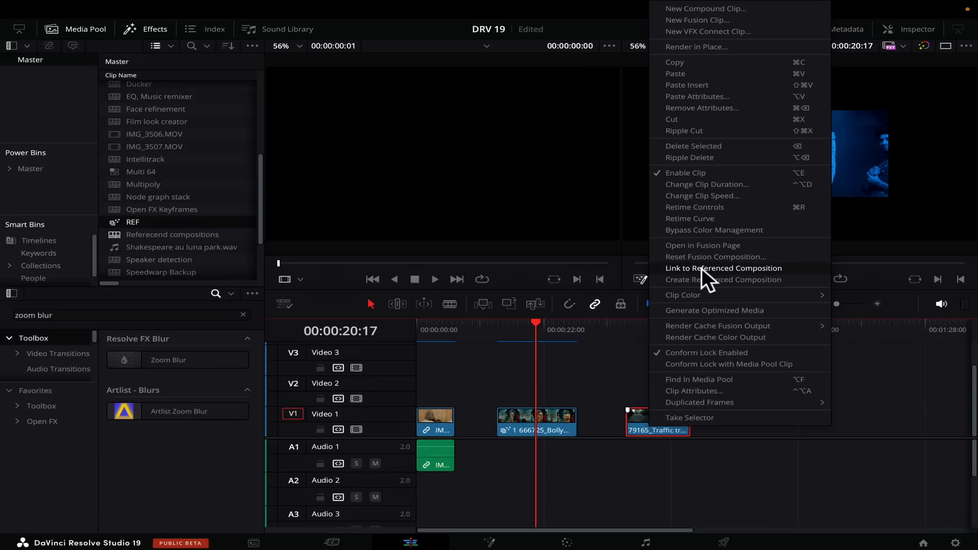
left_click(741, 264)
left_click(658, 326)
left_click_drag(658, 326, 538, 328)
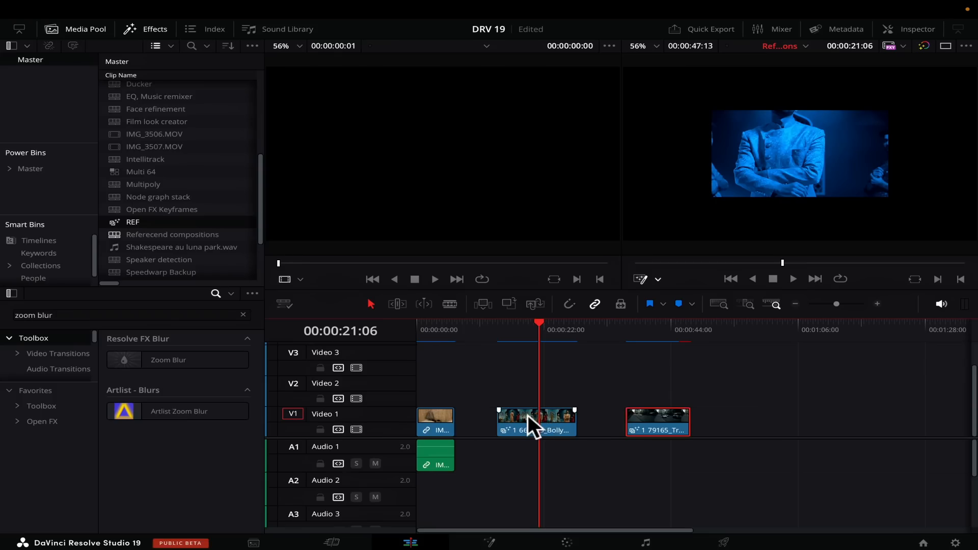
Step: Shift the ColorCorrector tint towards green in the Bollywood clip's Fusion composition, and check the linked clips on the edit timeline
left_click(528, 416)
left_click(489, 541)
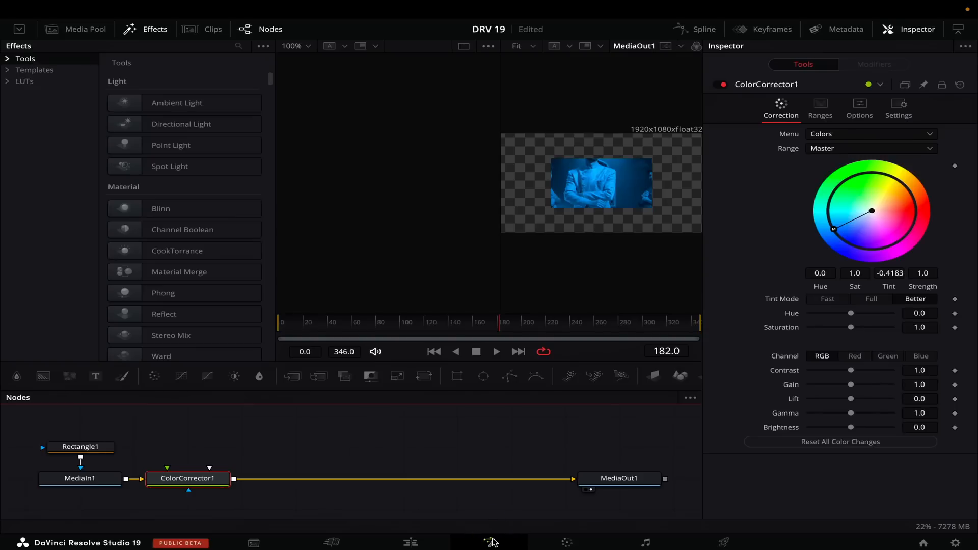
left_click_drag(833, 227, 857, 185)
left_click(412, 542)
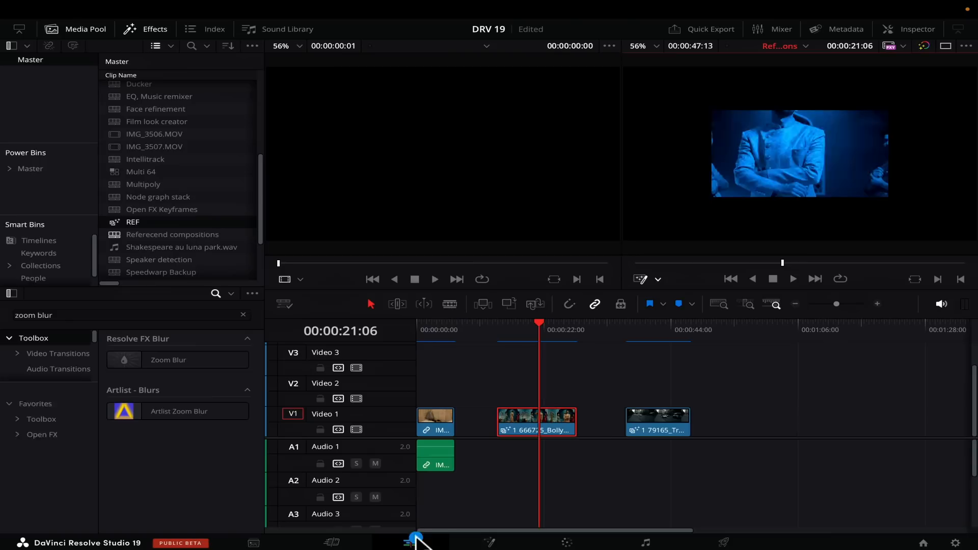
left_click_drag(547, 326, 436, 340)
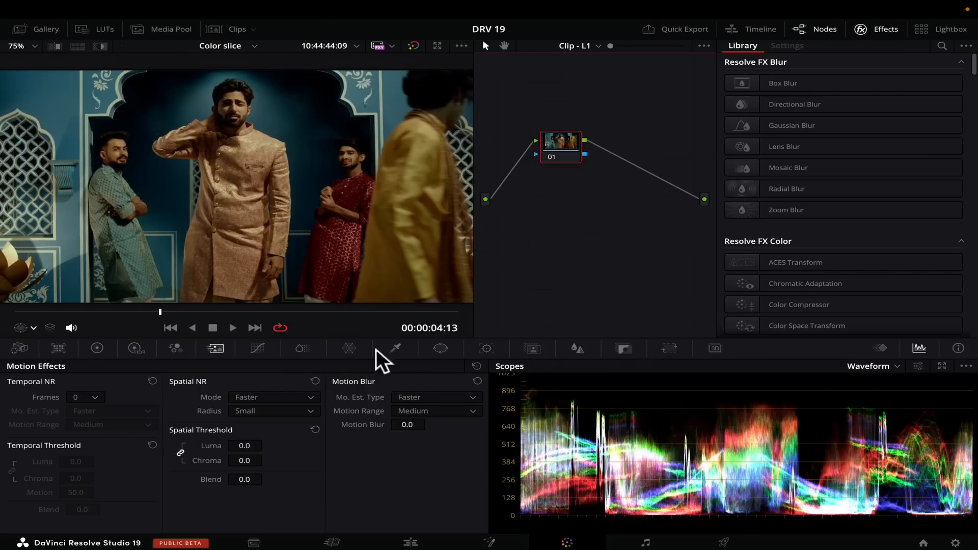
Step: Open the ColorSlice palette on the Color page and move the playhead to 00:00:01:09 of the clip
left_click(303, 349)
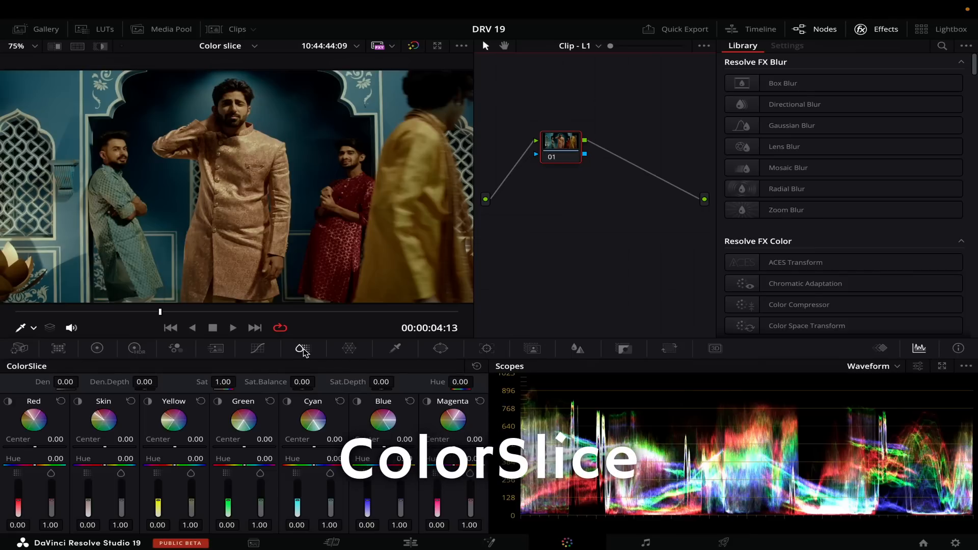
left_click(139, 311)
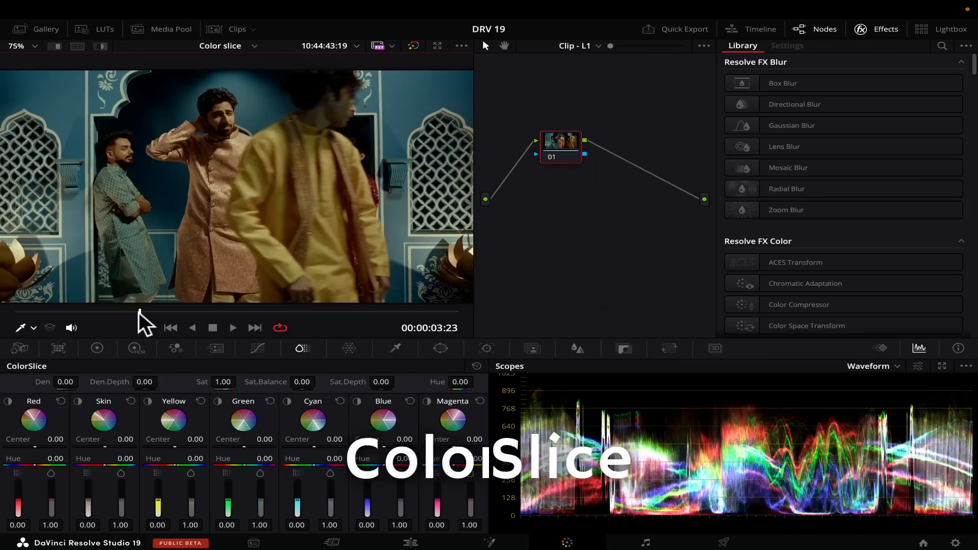
left_click(34, 47)
left_click(28, 68)
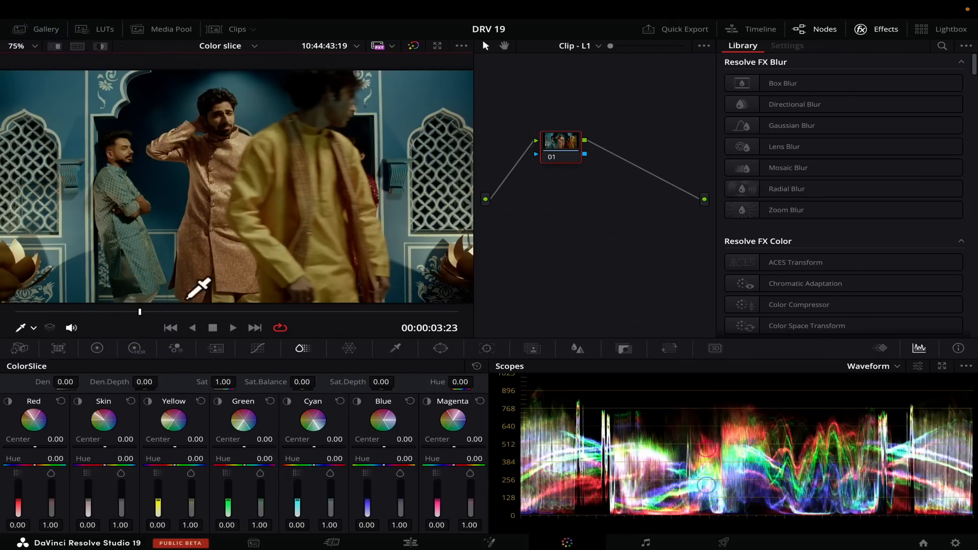
left_click_drag(114, 312, 58, 312)
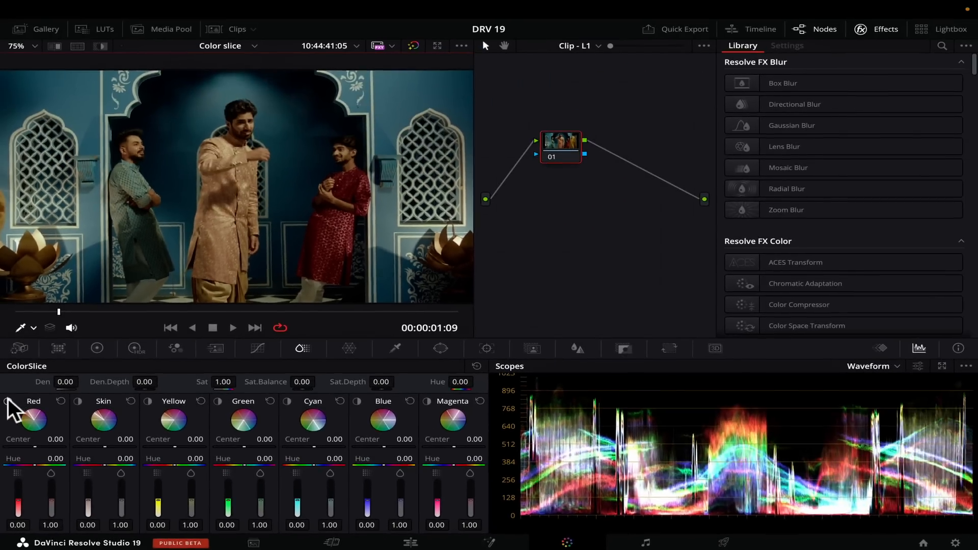
Step: Highlight the Red slice to check its range, and set its hue to -0.61, density to 0.54 and saturation to 1.71
left_click(13, 291)
left_click(8, 402)
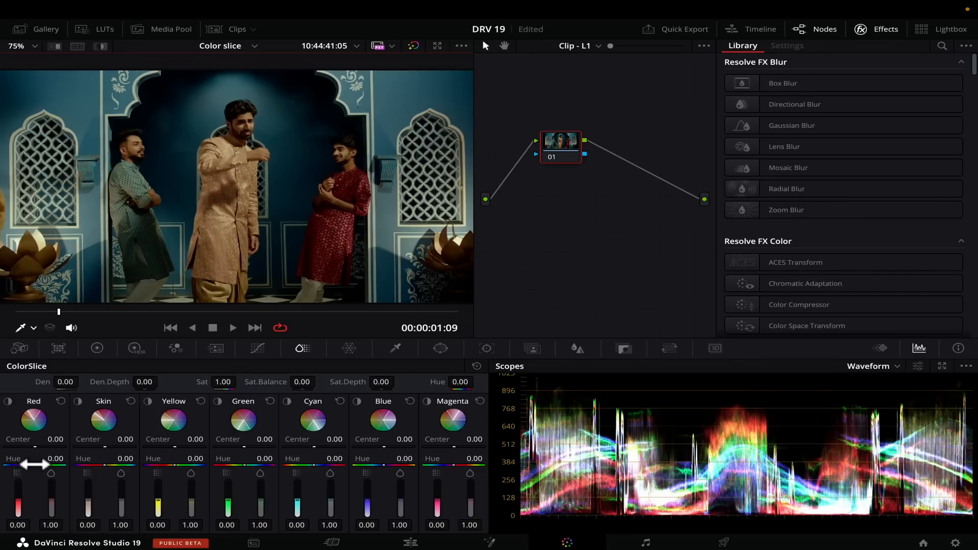
left_click_drag(35, 465, 35, 465)
left_click_drag(24, 465, 15, 465)
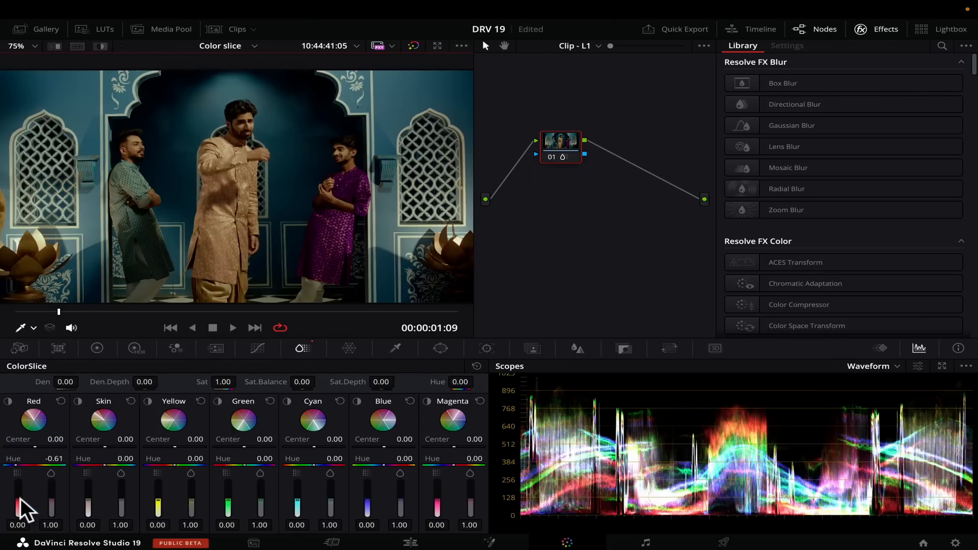
left_click_drag(18, 500, 19, 489)
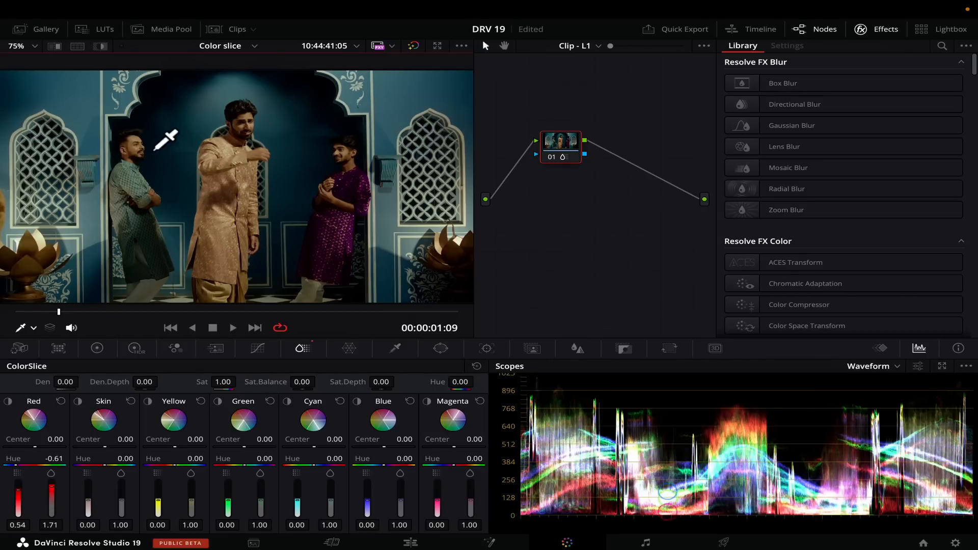
Step: Highlight the Cyan slice to check its range, and raise its density to 1.00
left_click(287, 401)
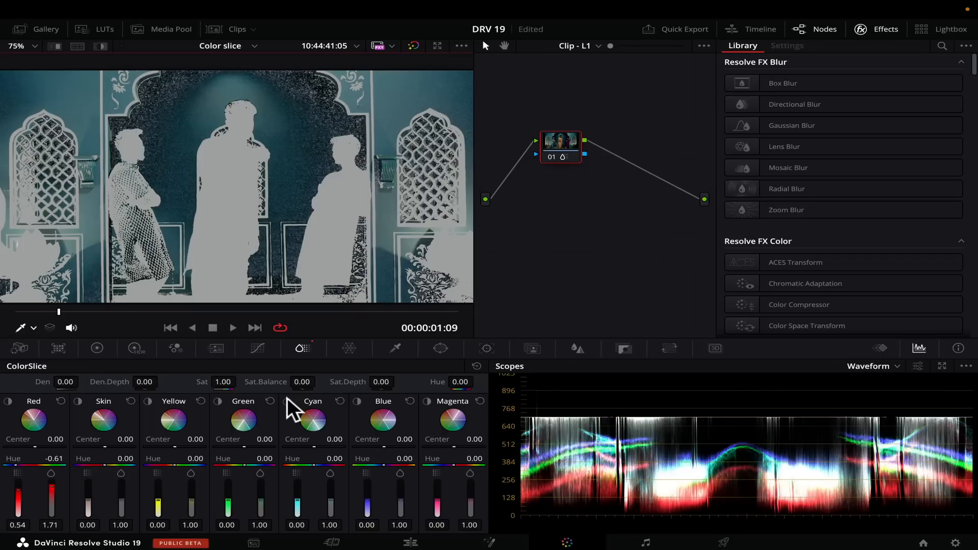
left_click(287, 401)
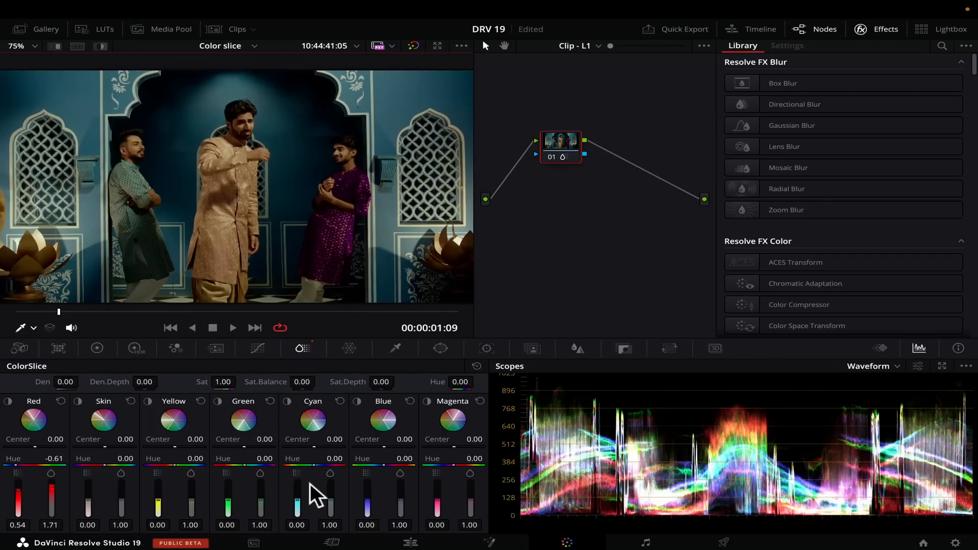
left_click_drag(298, 501, 297, 487)
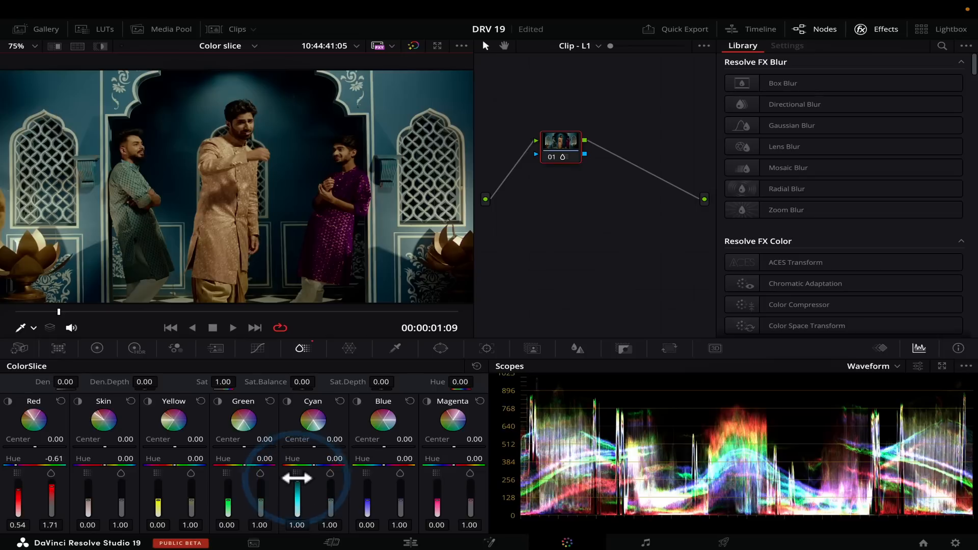
Step: Toggle node 01 off and on to compare the image with and without the ColorSlice adjustments
key("super+d")
key("super+d")
key("super+d")
key("super+d")
key("super+d")
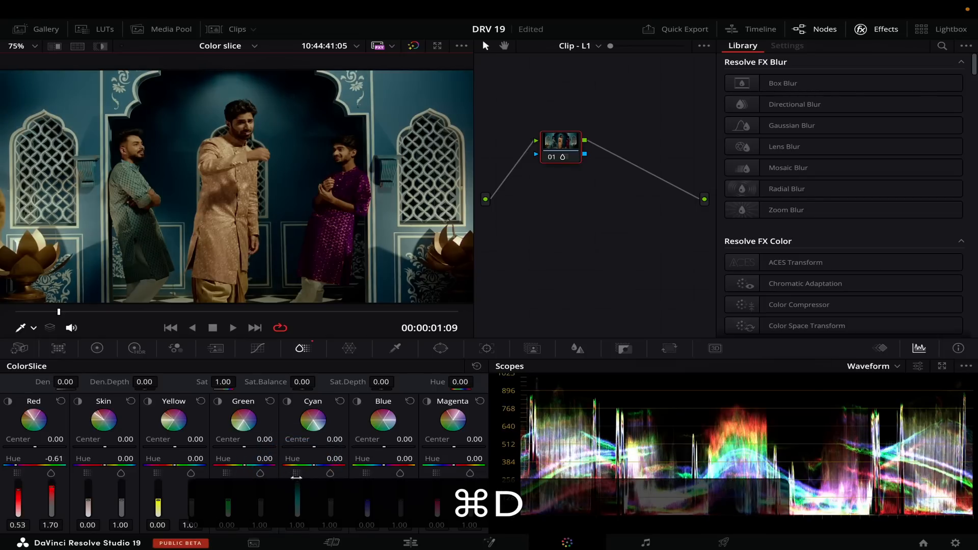
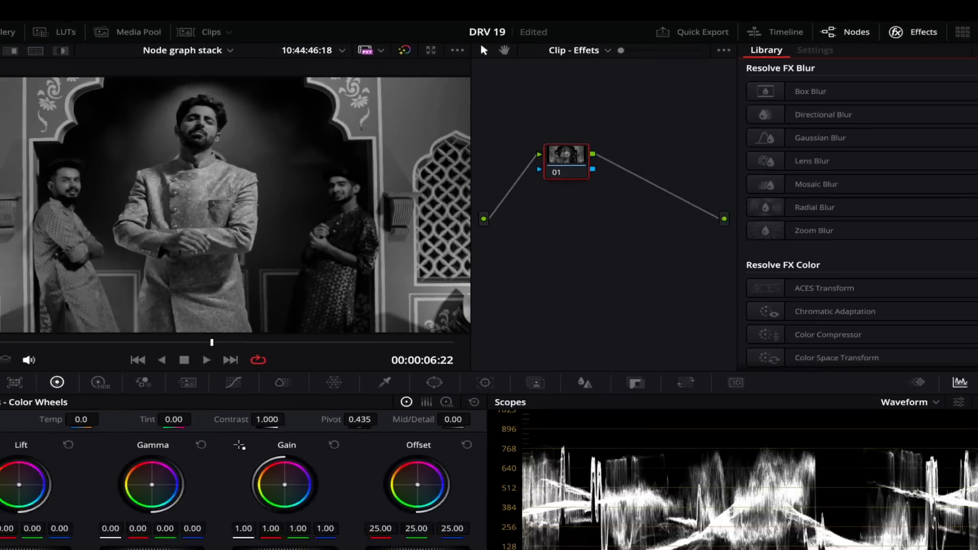
Step: Search the effects library for "vignette" and add the Vignette effect as a new node after node 01 in Clip - Effets
left_click(977, 50)
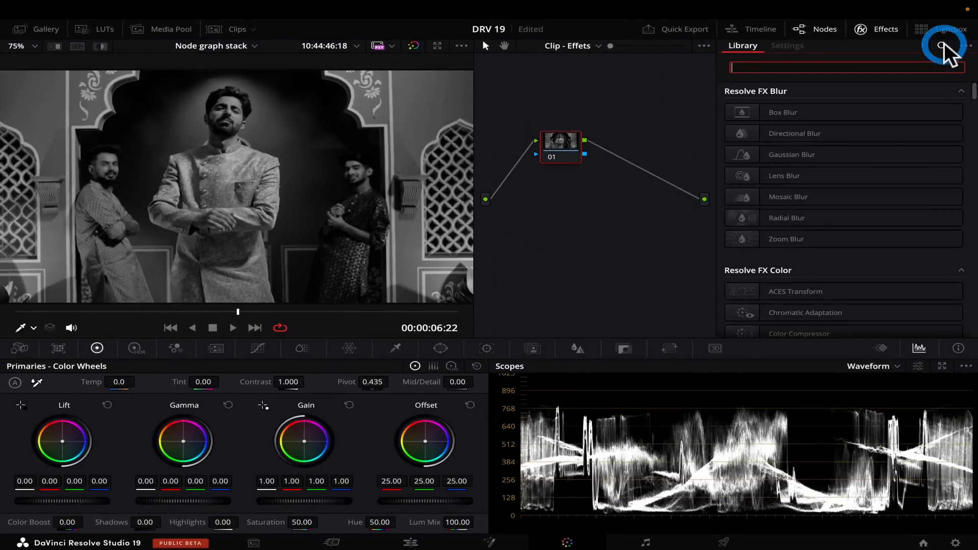
type("vog")
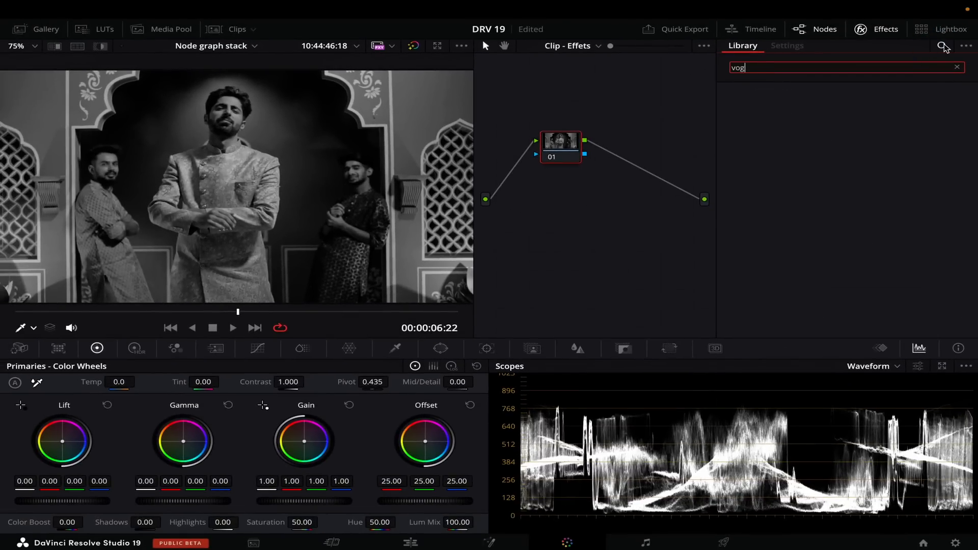
key("BackSpace")
key("BackSpace")
type("ignette")
left_click_drag(787, 111, 609, 152)
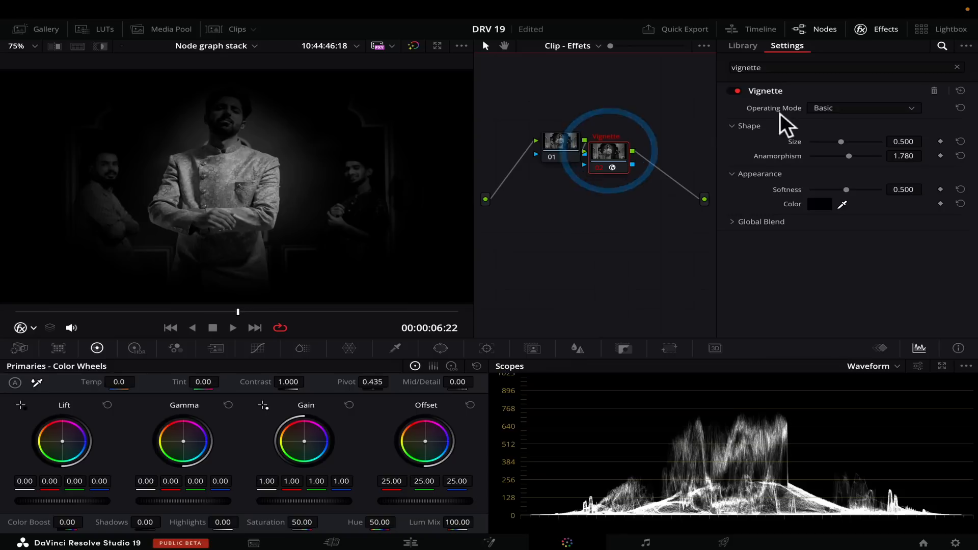
Step: Search the effects library for "glow" and add the Glow effect in a new node after the Vignette node
double_click(769, 68)
type("glow")
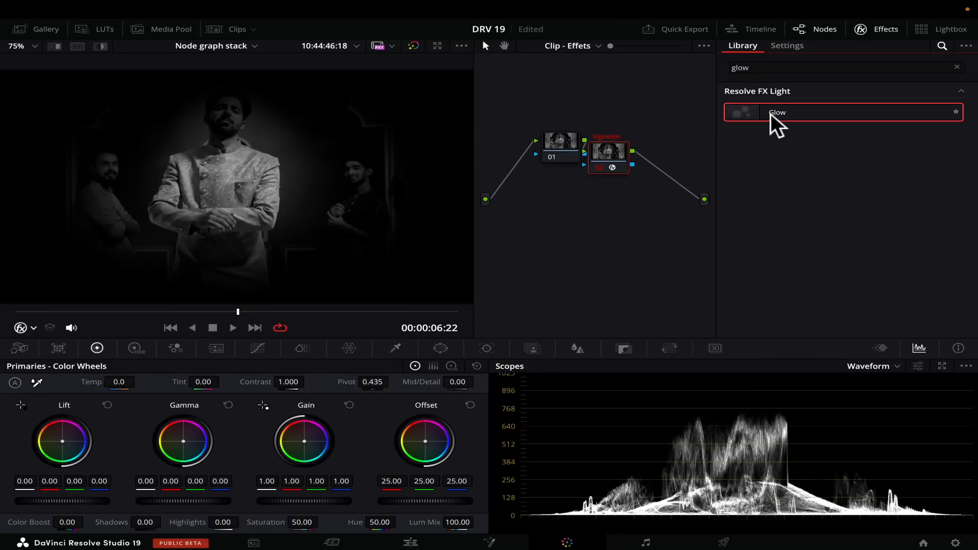
double_click(771, 112)
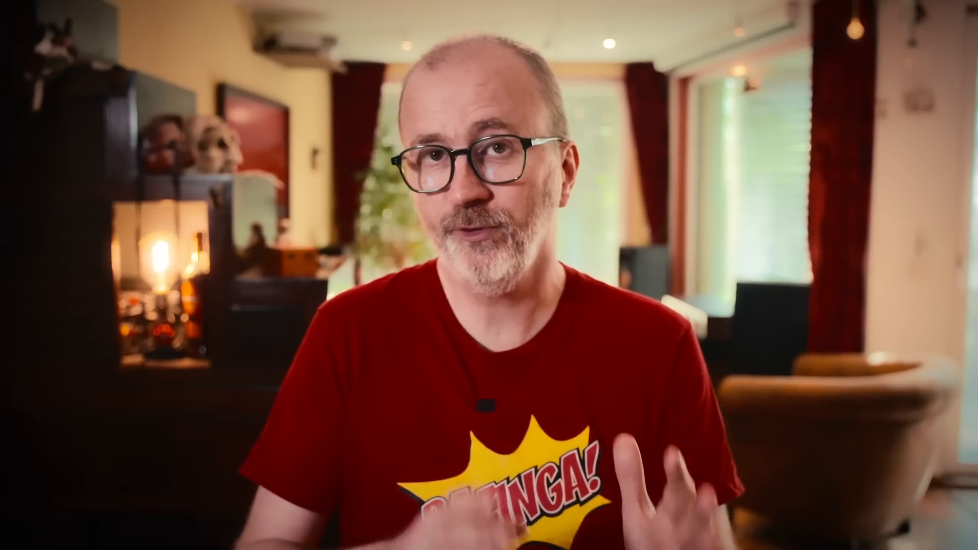
Step: Examine the stacked node graphs one by one: Clip - Correction, Clip - Effets, Clip - L3, Clip - L4 and Timeline
left_click(570, 46)
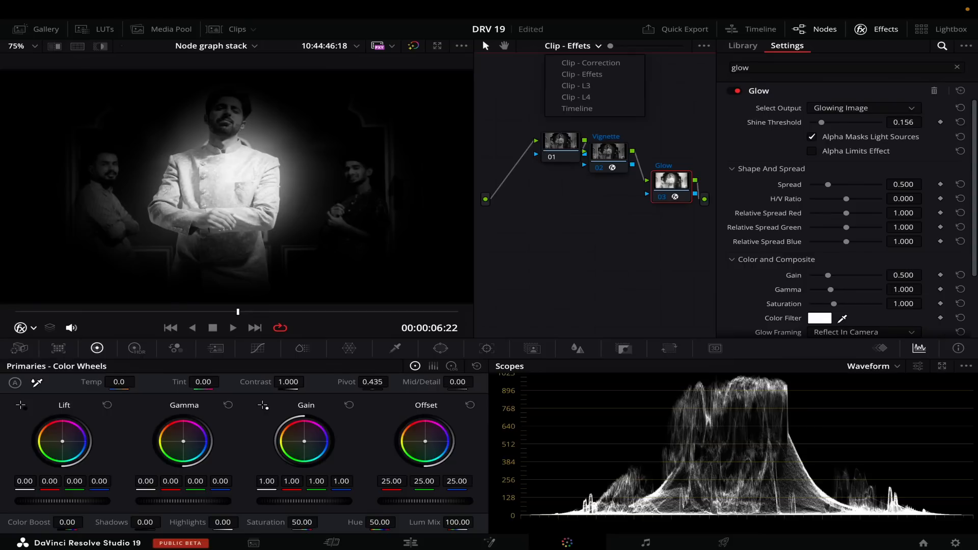
left_click(595, 60)
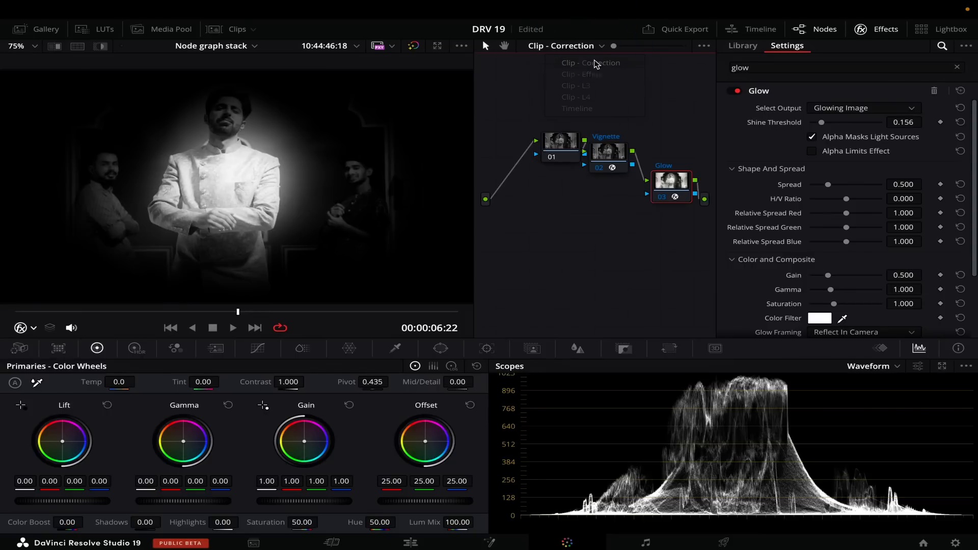
left_click(599, 45)
left_click(592, 71)
left_click(596, 50)
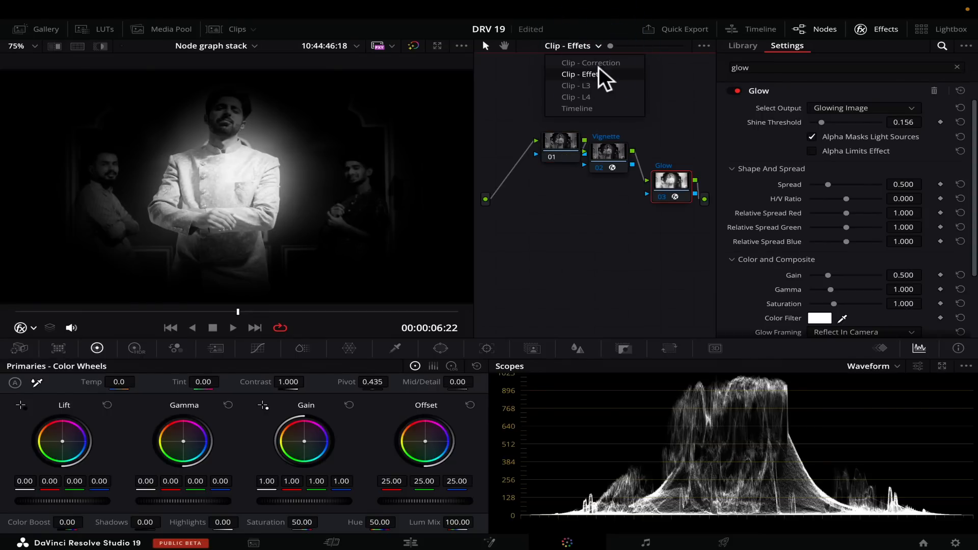
left_click(591, 84)
left_click(601, 44)
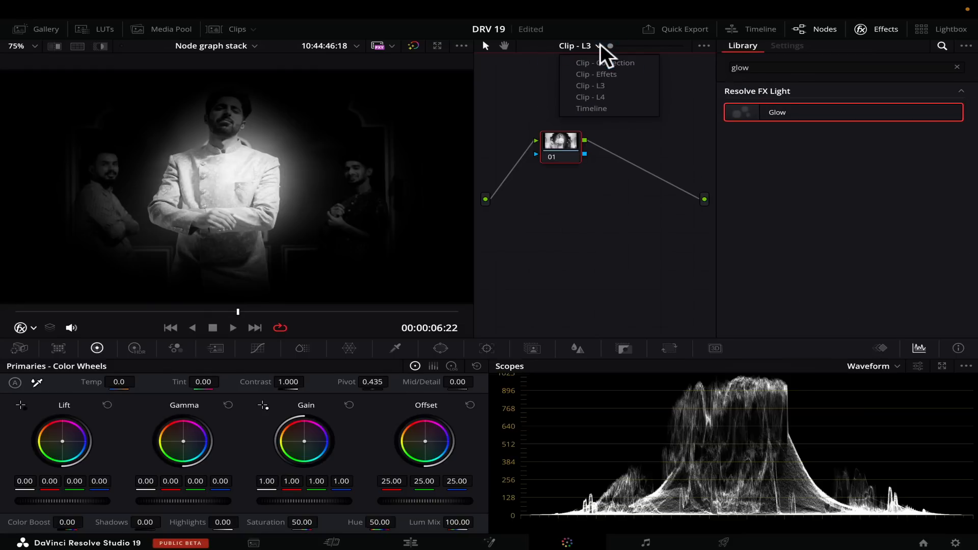
left_click(601, 97)
left_click(595, 45)
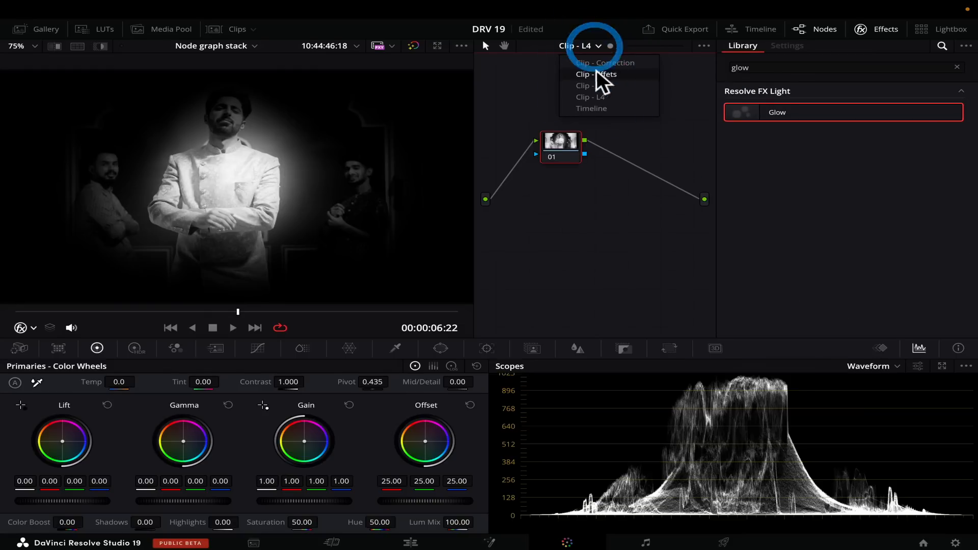
left_click(598, 105)
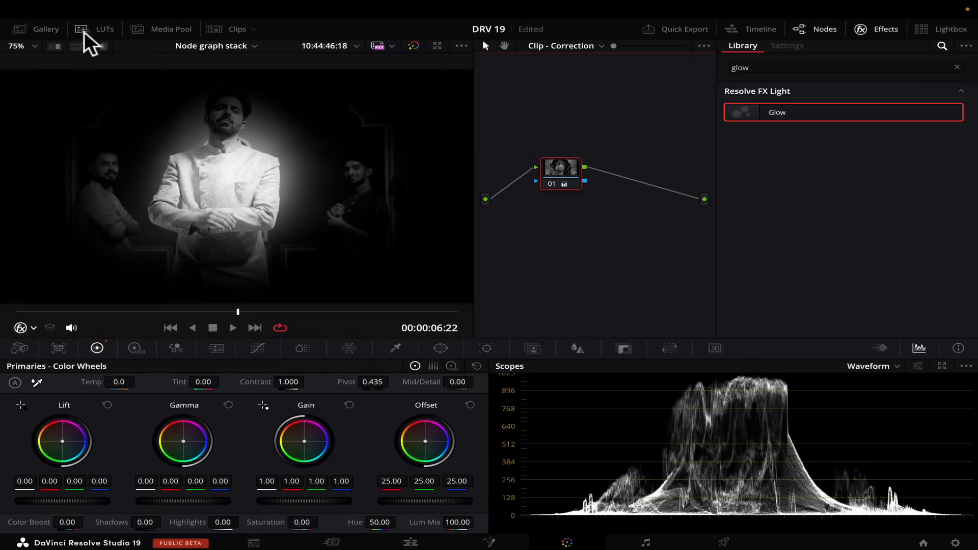
Step: Show the gallery and grab a still of the current graded frame into Stills 1
left_click(47, 29)
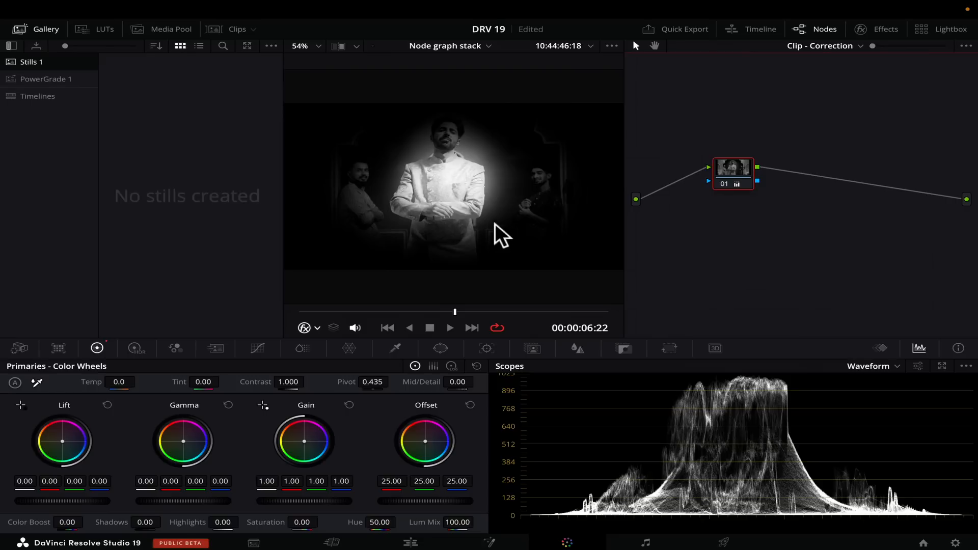
right_click(458, 183)
left_click(476, 189)
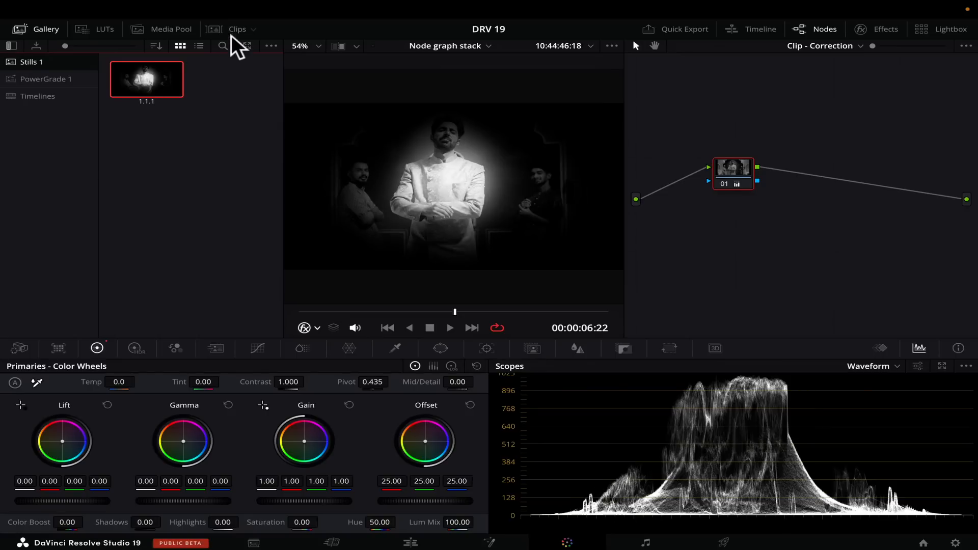
Step: Show the clip thumbnails and switch to clip 02, the traffic shot
left_click(232, 31)
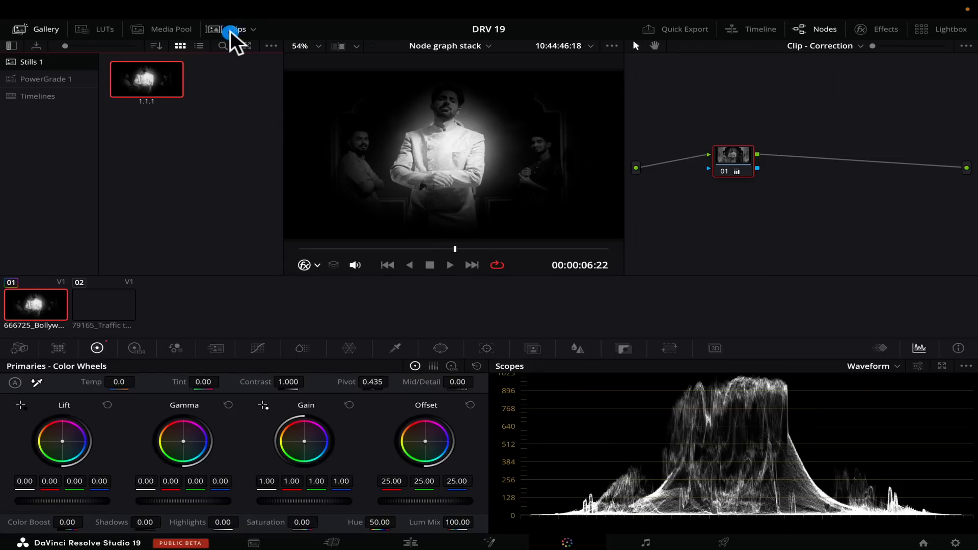
left_click(105, 313)
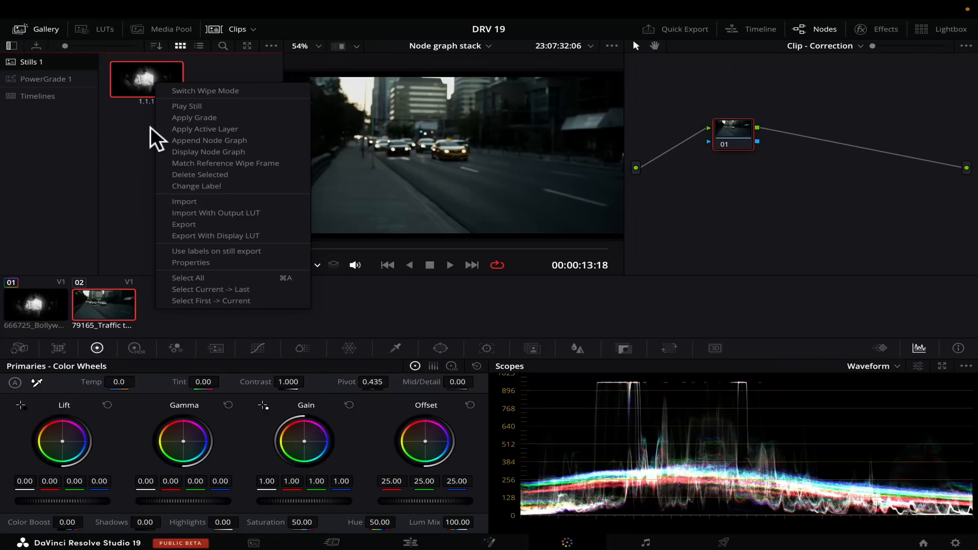
left_click(149, 130)
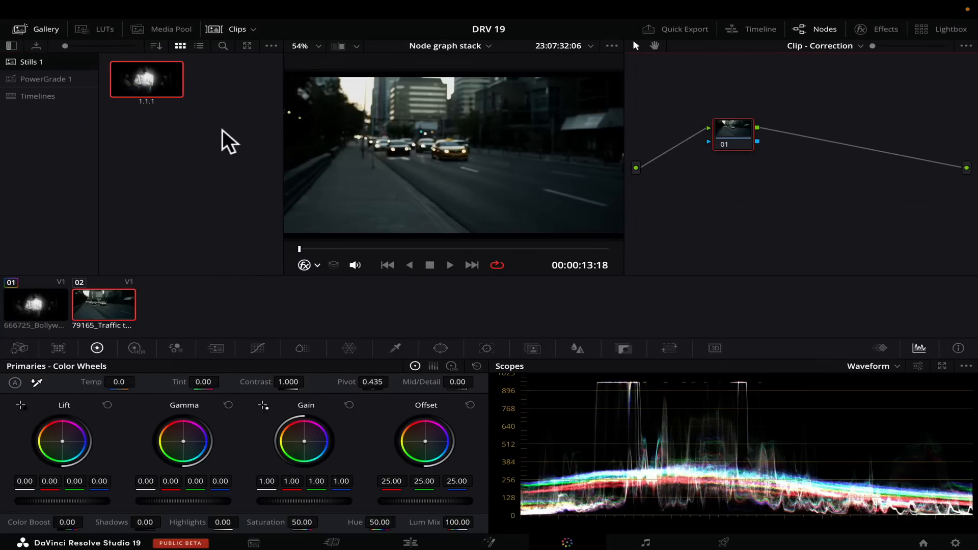
Step: Try applying the still's active layer to clip 02's Clip - Correction graph, and undo it after checking Clip - Effets
right_click(150, 79)
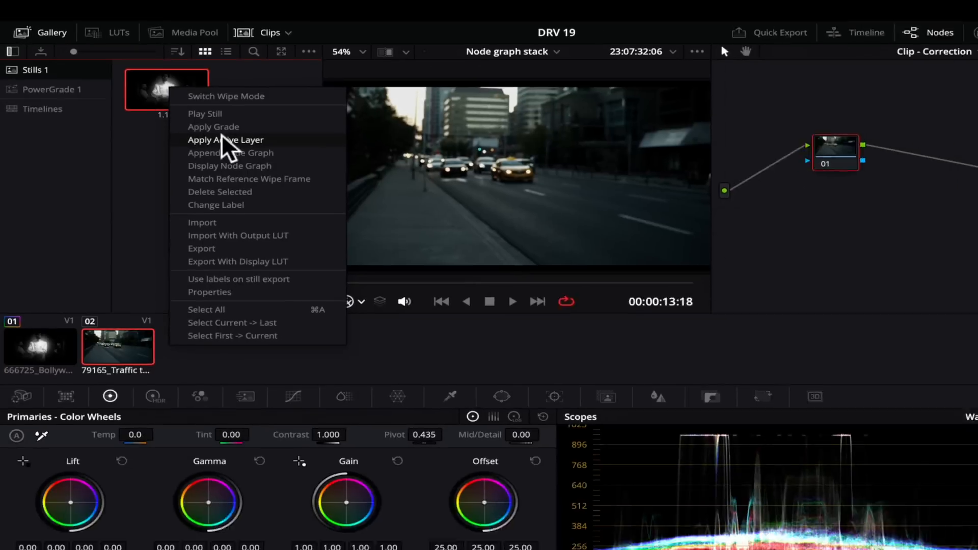
left_click(343, 211)
left_click(197, 124)
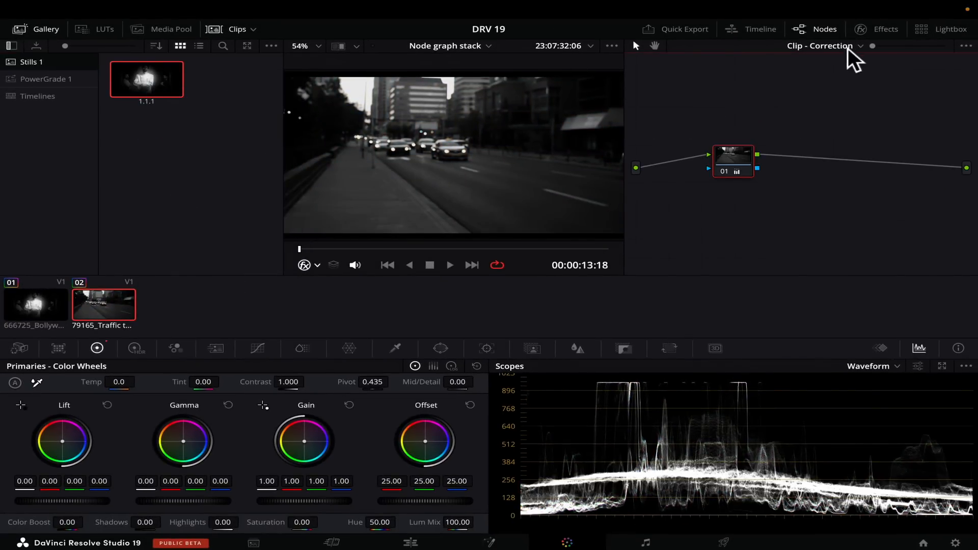
left_click(846, 75)
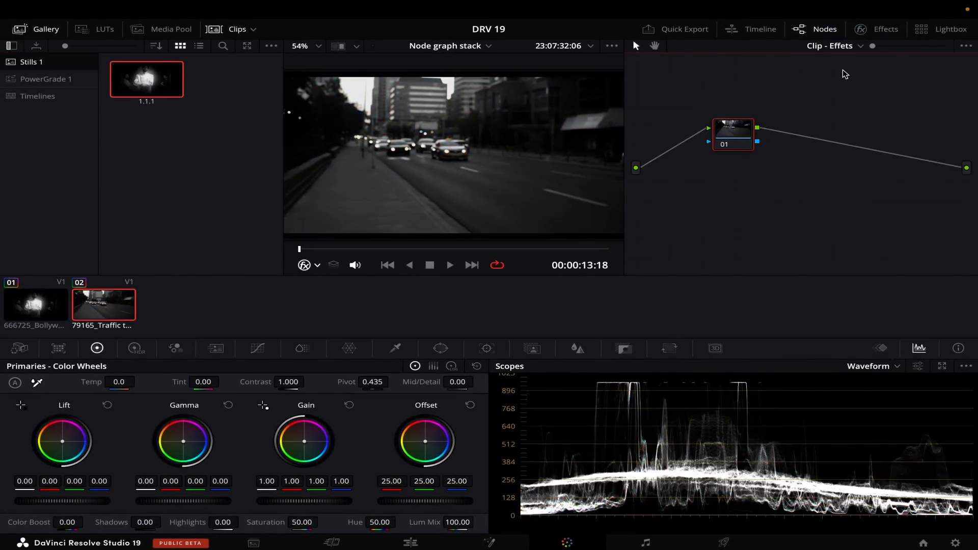
key("super+z")
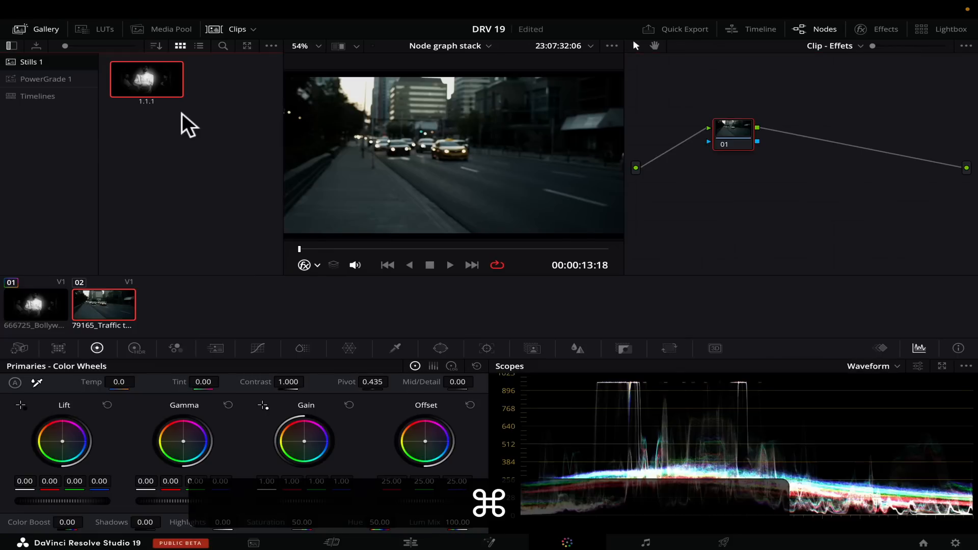
Step: Apply only the still's active layer to clip 02's Clip - Effets graph, and check the Clip - Correction graph
right_click(132, 86)
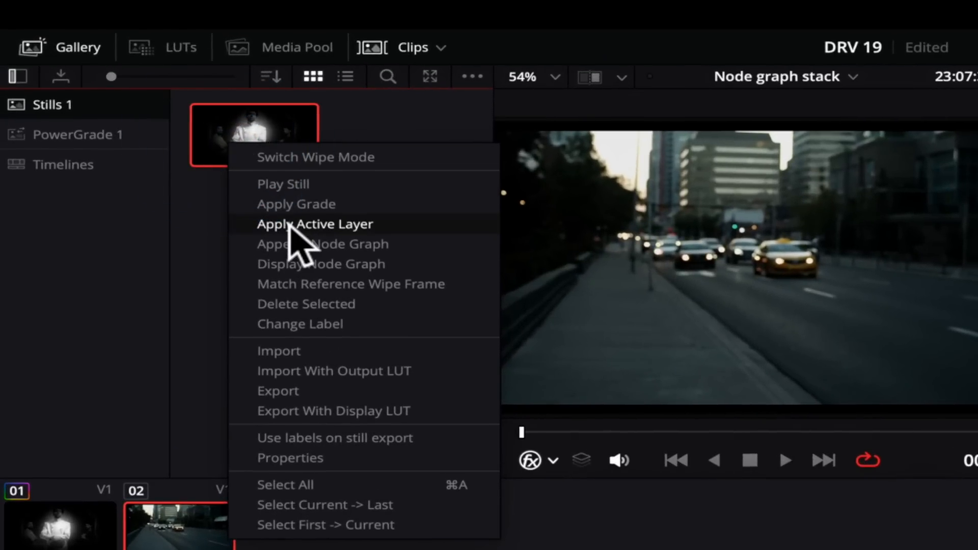
left_click(288, 225)
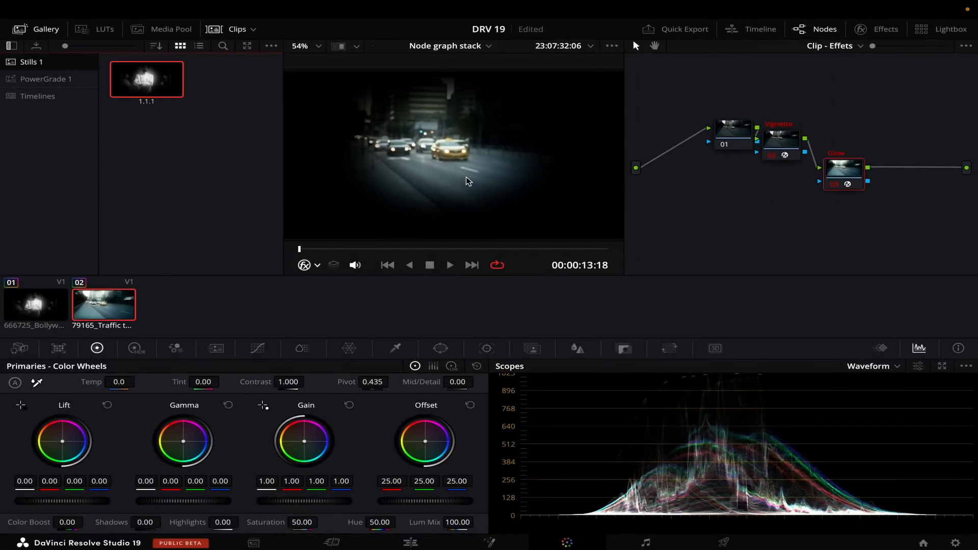
left_click(852, 46)
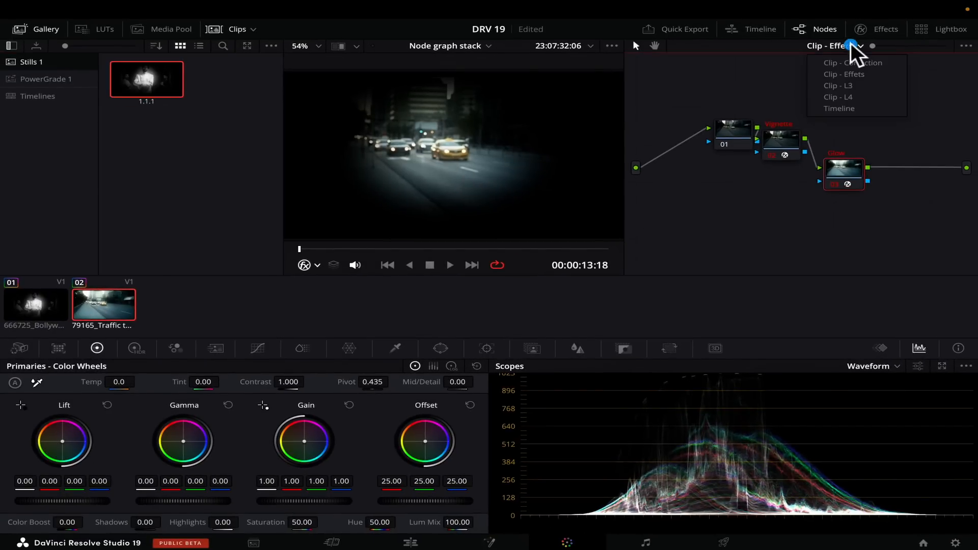
left_click(847, 65)
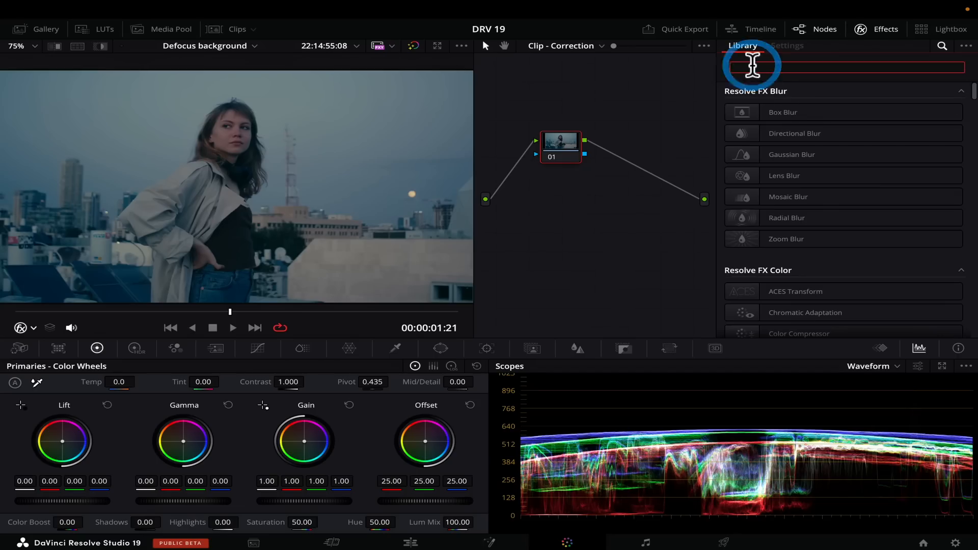
Step: Search the effects for "defo", add Defocus Background as a new node after node 01, and set its Blur to 0.376
type("defo")
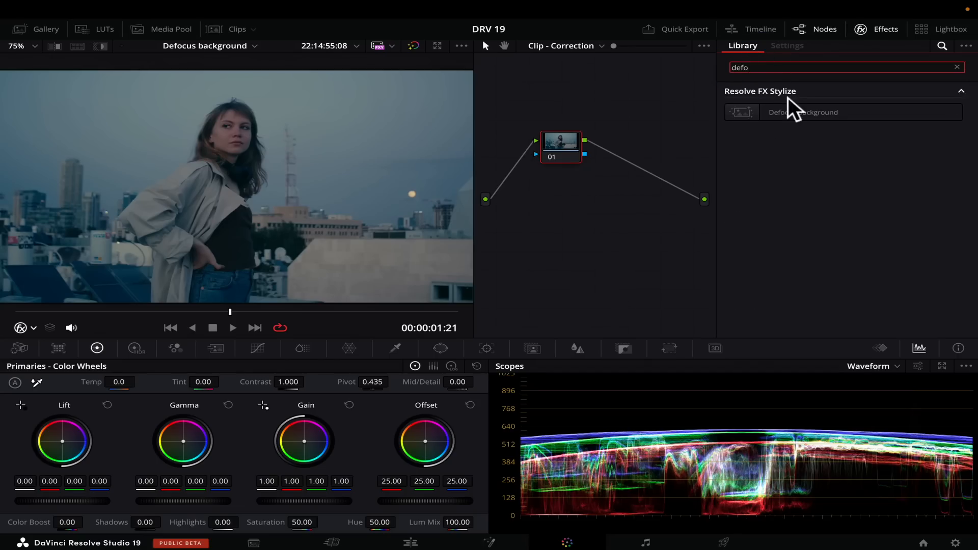
left_click_drag(792, 106, 622, 157)
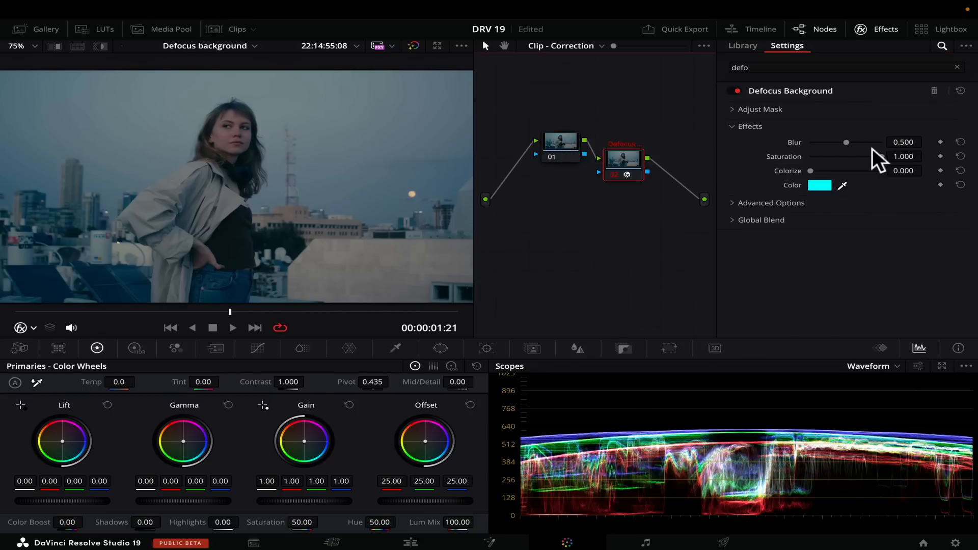
mouse_move(843, 142)
left_mouse_down()
mouse_move(866, 136)
mouse_move(825, 139)
mouse_move(836, 139)
left_mouse_up()
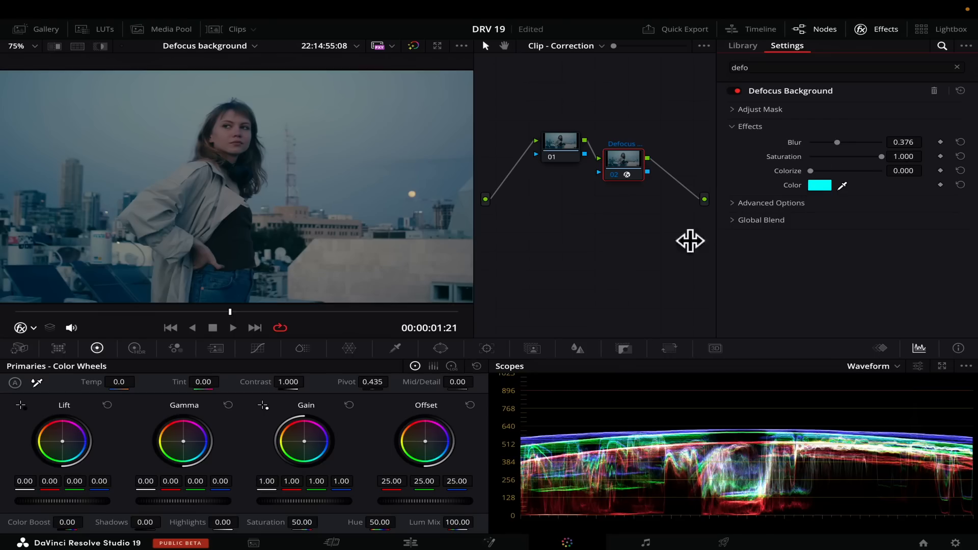
Step: Mask the woman with a Magic Mask object stroke at Better quality on the Defocus Background node, and track it in both directions
left_click(525, 349)
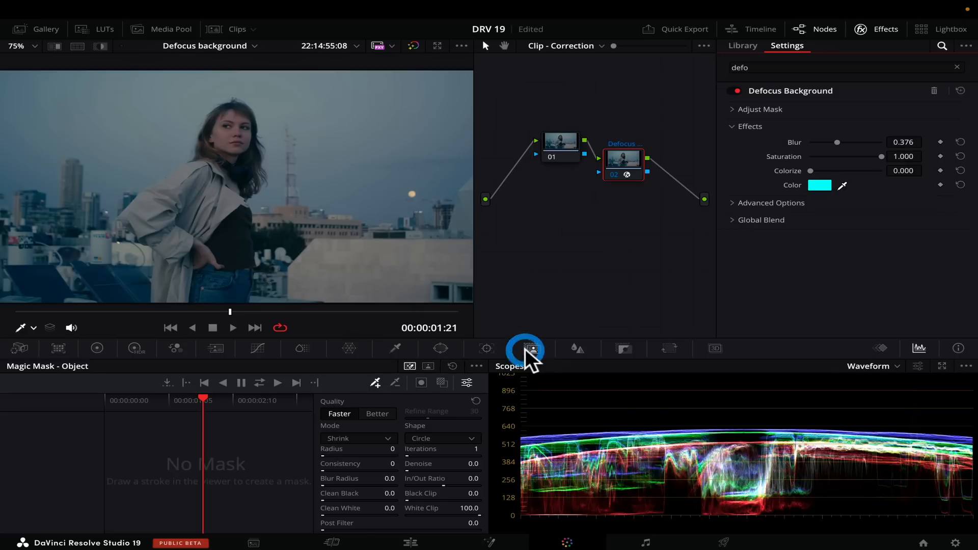
left_click(376, 413)
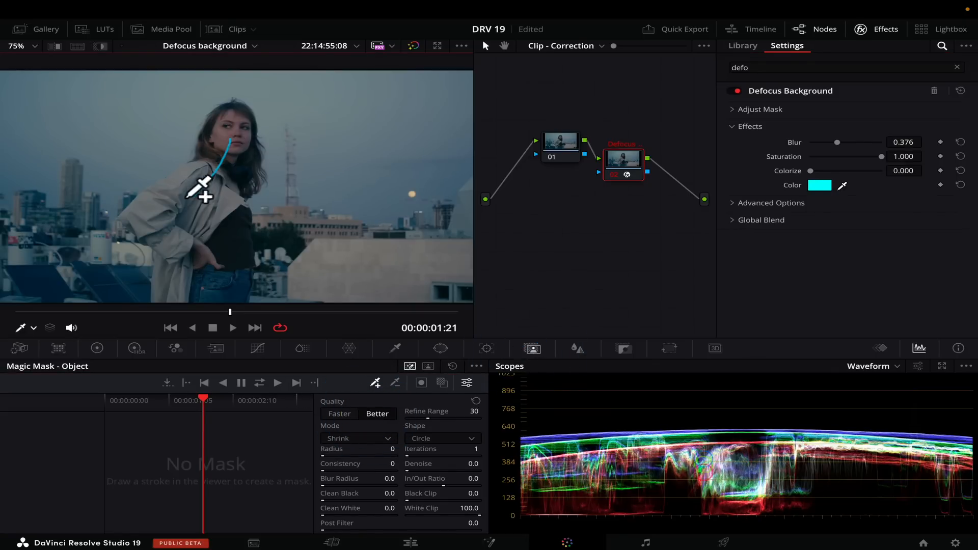
left_click_drag(242, 147, 244, 146)
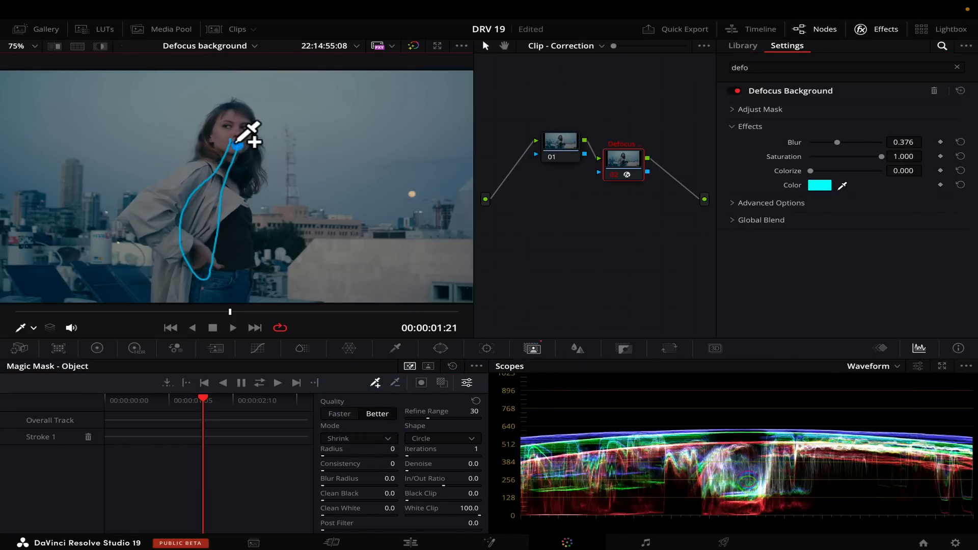
left_click(259, 383)
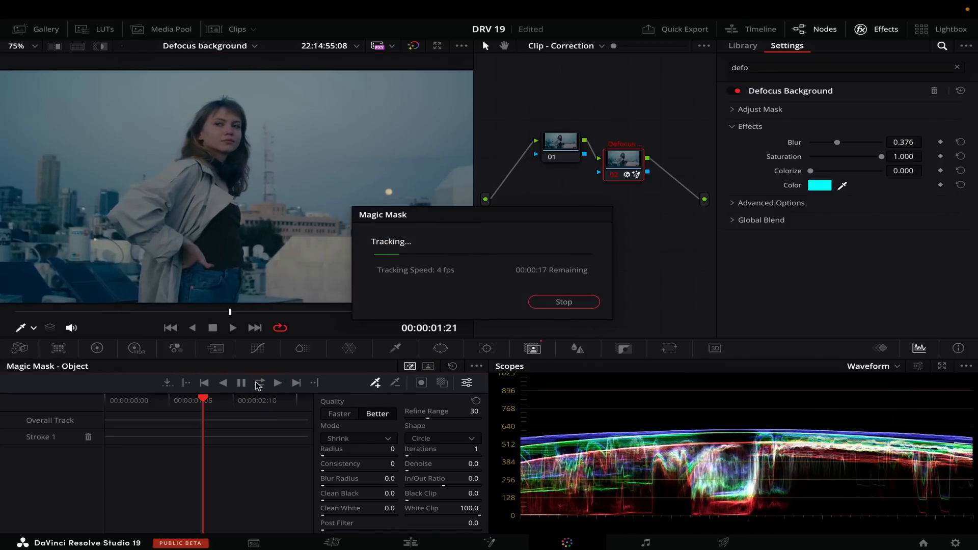
Step: Set the Defocus Background effect's Blur to 0.532, Saturation to 0.743 and Colorize to 0.110
left_click_drag(839, 139, 862, 142)
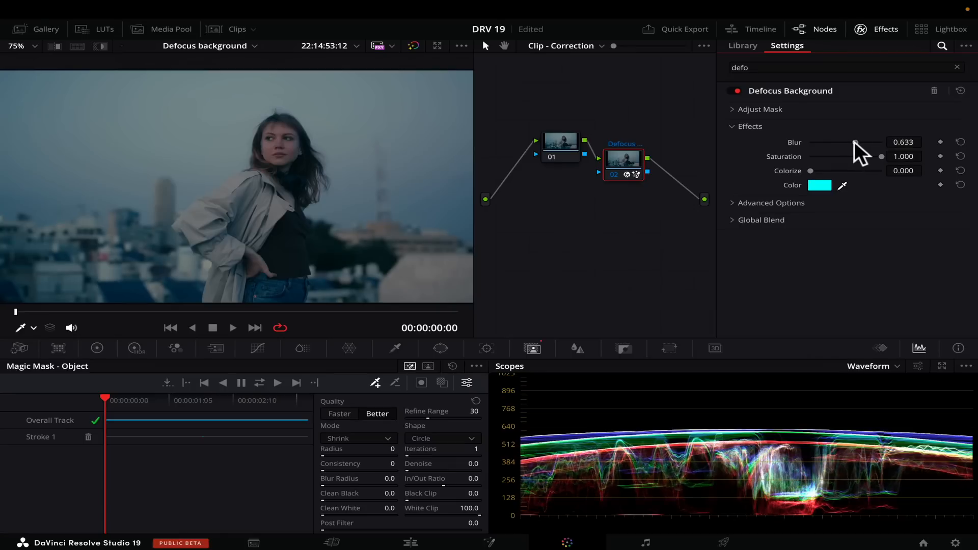
left_click_drag(854, 141, 817, 173)
left_click(812, 171)
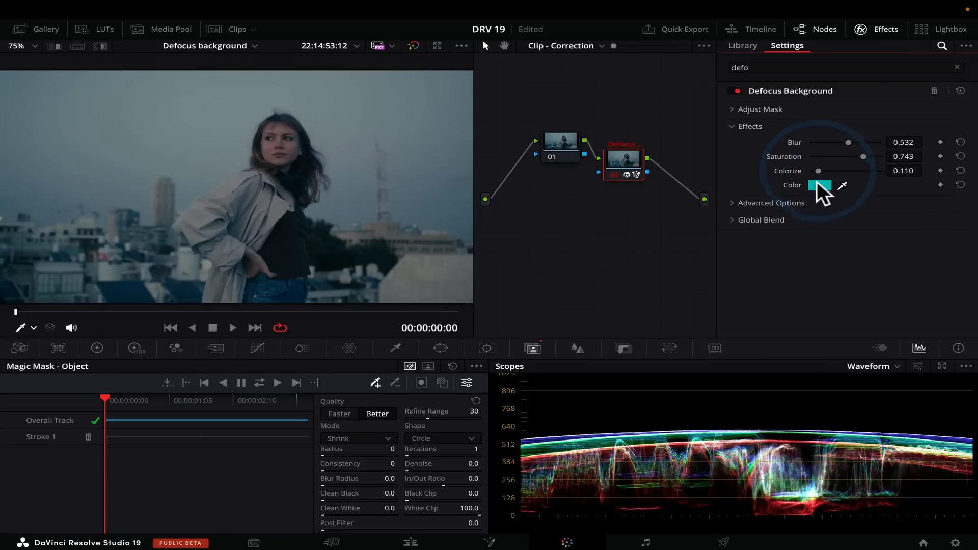
Step: Confirm cyan as the background's colorize color and raise Colorize to 0.275
left_click(817, 181)
left_click(757, 184)
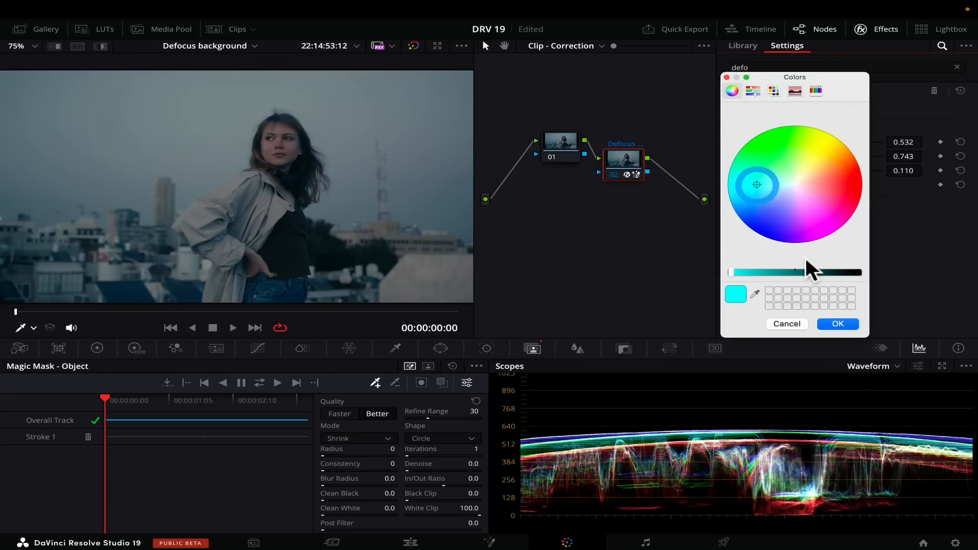
left_click(835, 322)
left_click_drag(817, 169, 829, 166)
Step: Expand the Defocus Background's advanced options, switch Blur Type to Gaussian and raise Blur to 0.798
left_click(732, 204)
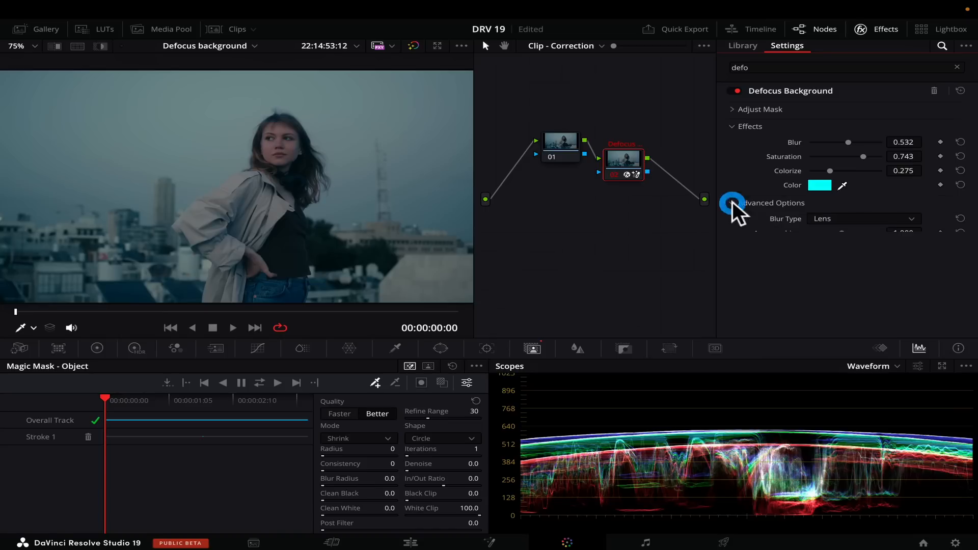
left_click(854, 218)
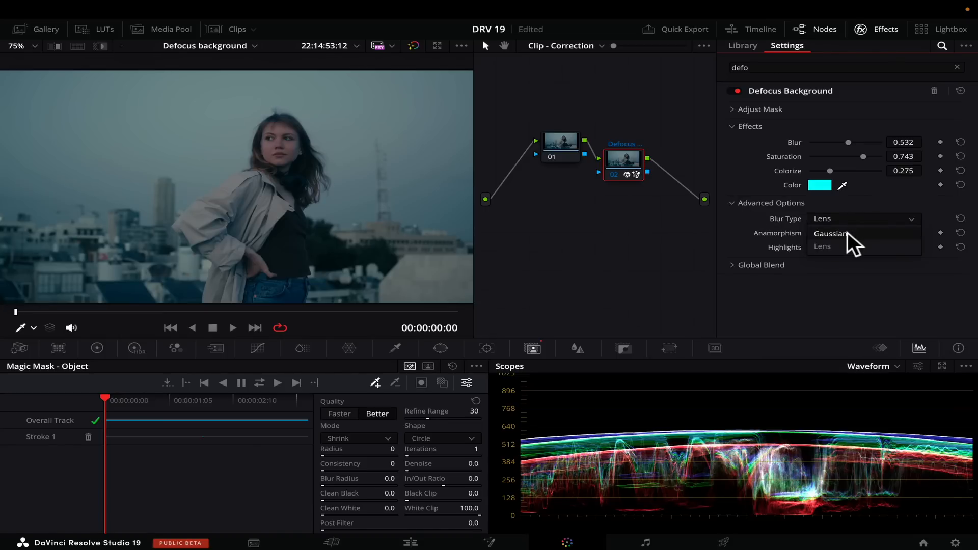
left_click(847, 232)
mouse_move(848, 143)
left_mouse_down()
mouse_move(876, 138)
mouse_move(858, 140)
mouse_move(866, 139)
left_mouse_up()
Step: Return the Defocus Background's Blur Type to Lens and lower Blur to 0.651
left_click(854, 216)
left_click(845, 233)
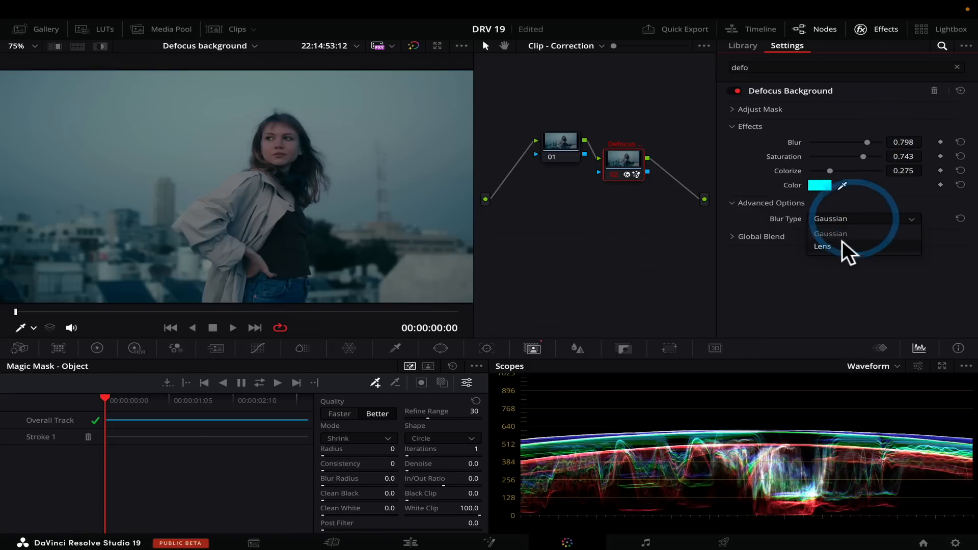
left_click(866, 139)
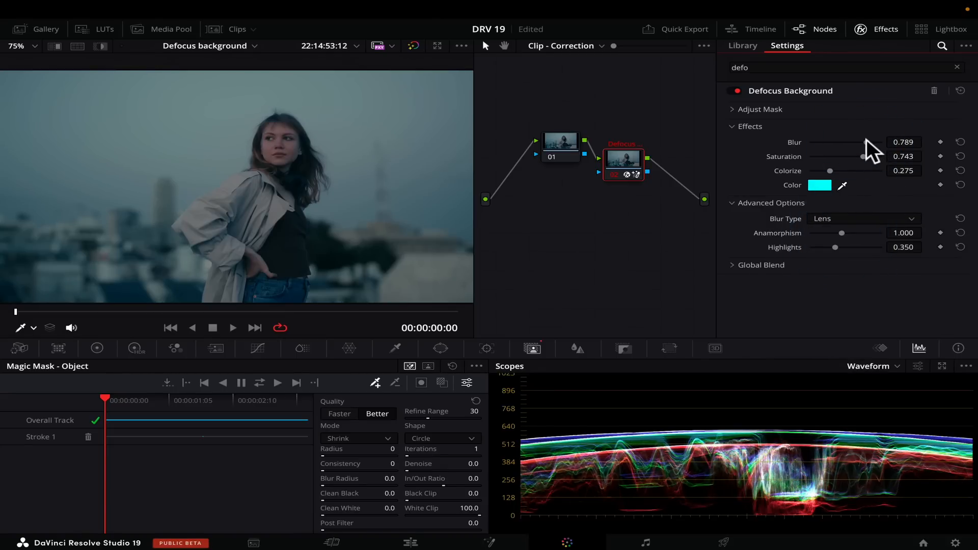
mouse_move(865, 139)
left_mouse_down()
mouse_move(875, 136)
mouse_move(856, 135)
left_mouse_up()
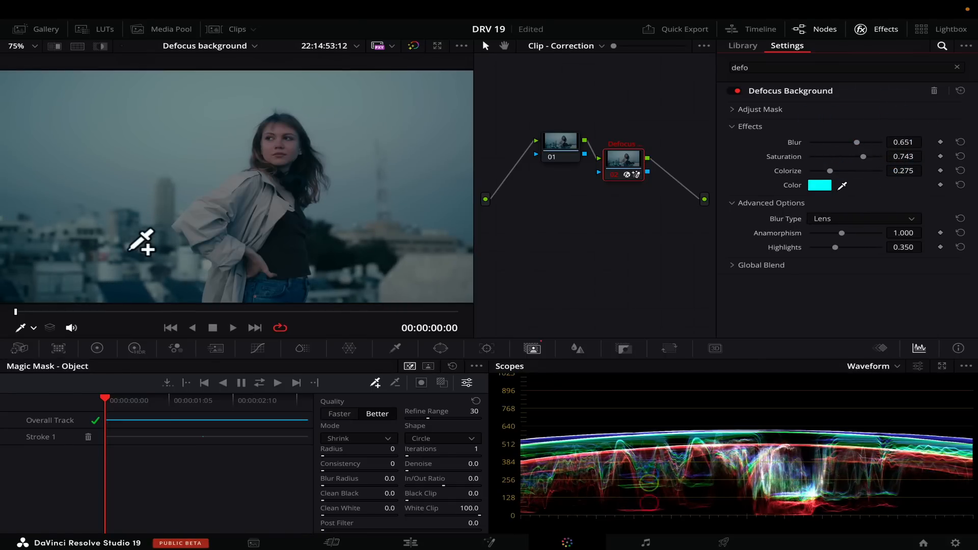
Step: Set Blur to 0.872, compare the Gaussian blur type with Lens, and fine-tune the lens blur's Highlights
left_click_drag(859, 139, 872, 137)
left_click(857, 231)
left_click(860, 225)
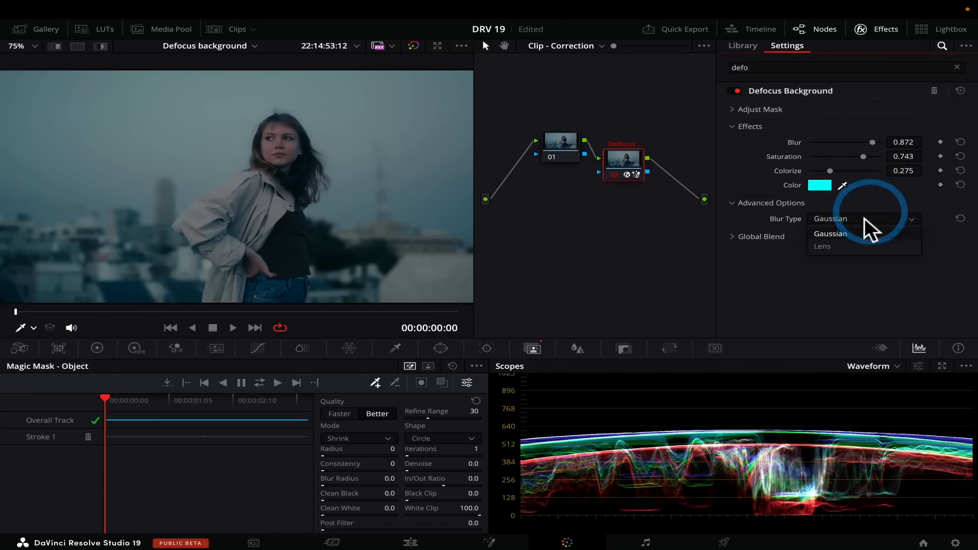
left_click(855, 244)
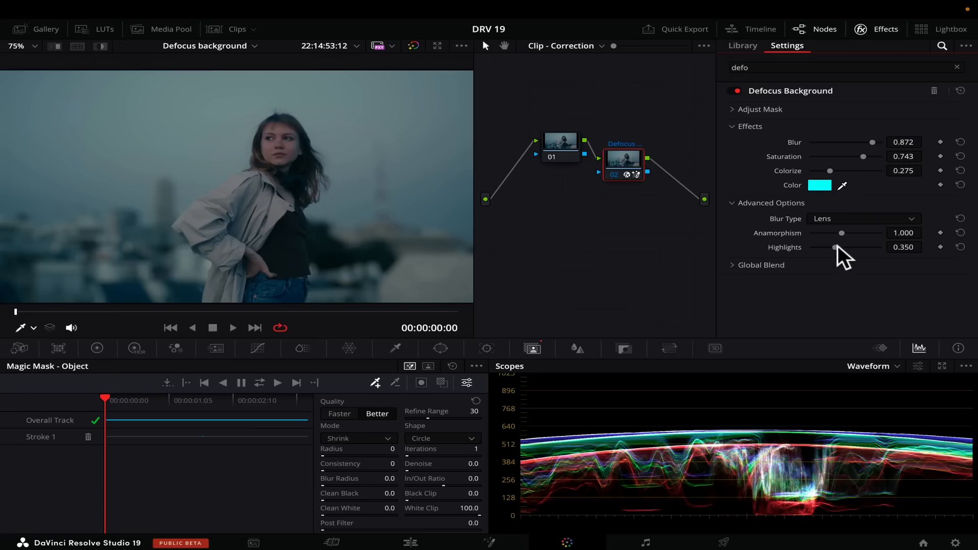
mouse_move(838, 245)
left_mouse_down()
mouse_move(863, 244)
mouse_move(826, 246)
mouse_move(865, 242)
mouse_move(833, 238)
left_mouse_up()
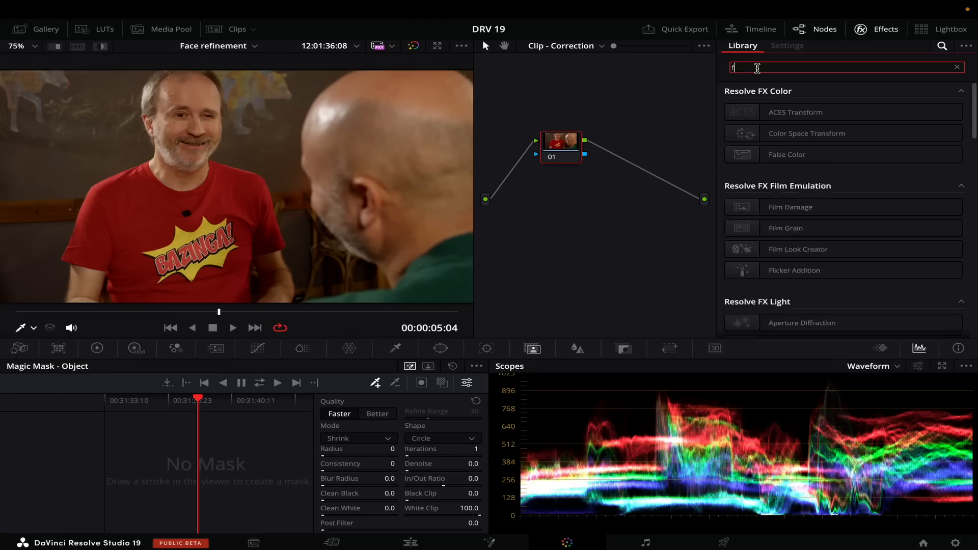
Step: On the Face refinement clip, search the effects for "face" and add Face Refinement as a new node after node 01
type("face")
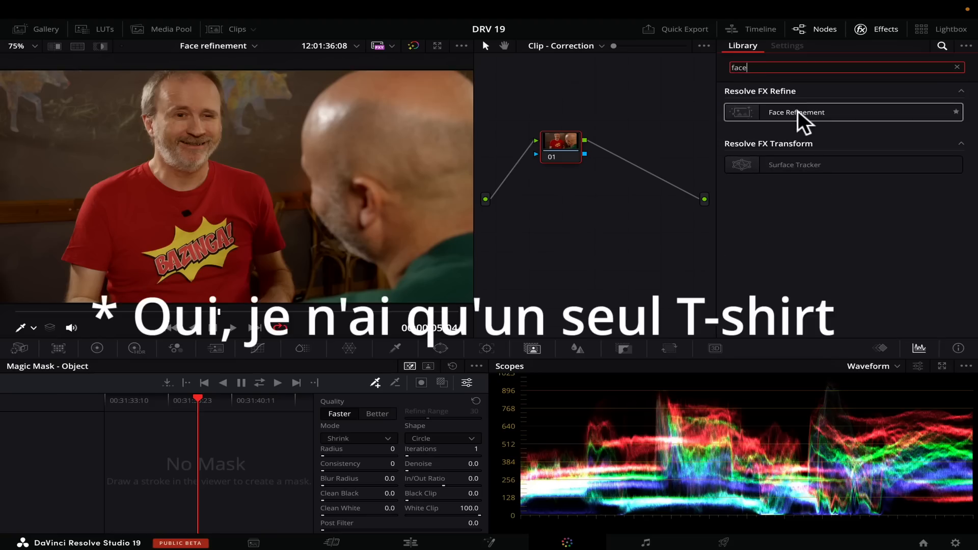
left_click_drag(797, 111, 641, 166)
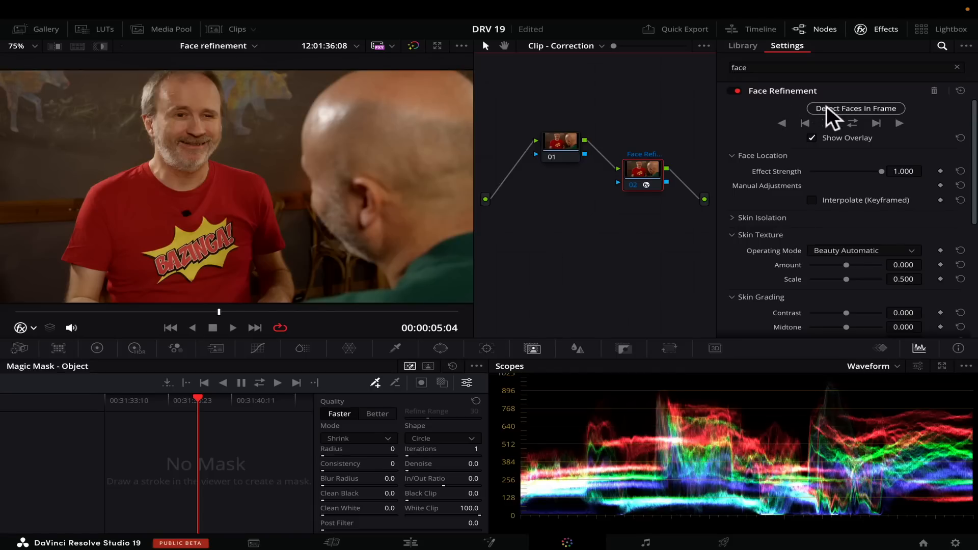
Step: Detect the face in the current frame, track it in both directions and hide the tracking overlay
left_click(838, 108)
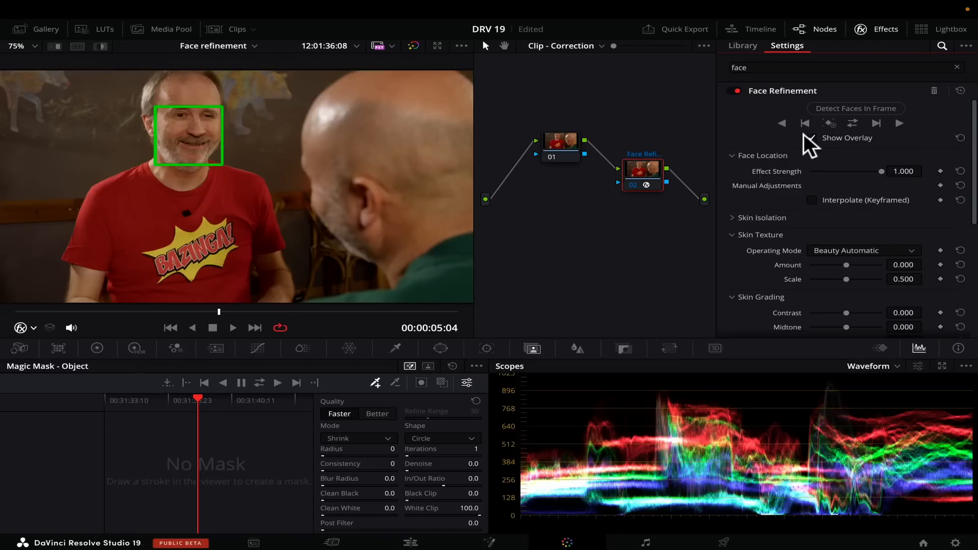
left_click(852, 122)
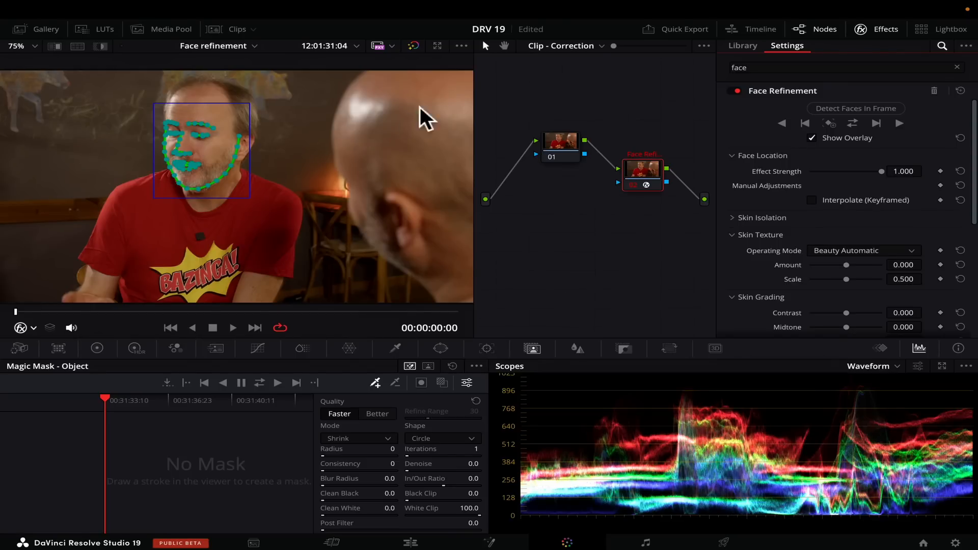
left_click(811, 136)
Step: Go to 00:00:01:10 in the clip and set Face Refinement's Side Lighting Gain Right to 0.955
scroll(795, 157, "down", 3)
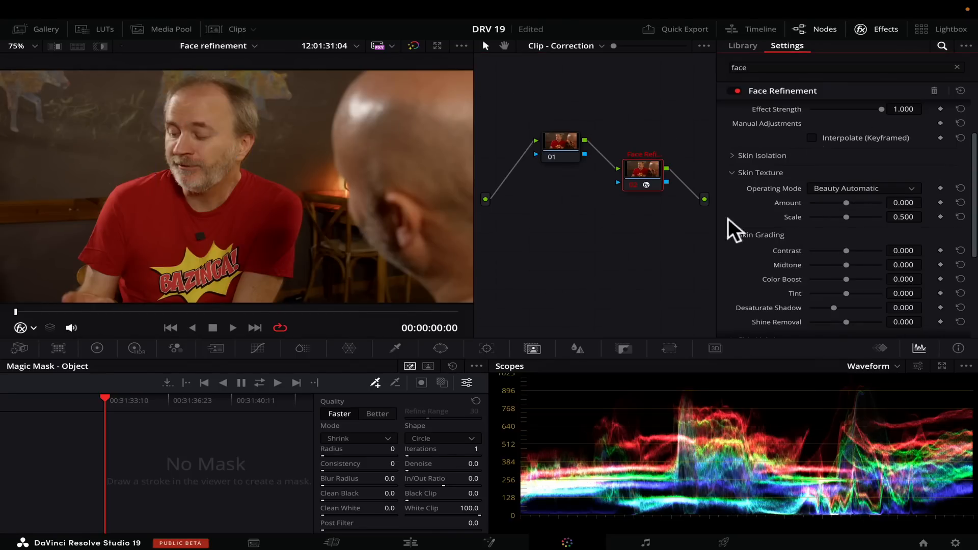
left_click_drag(65, 310, 70, 307)
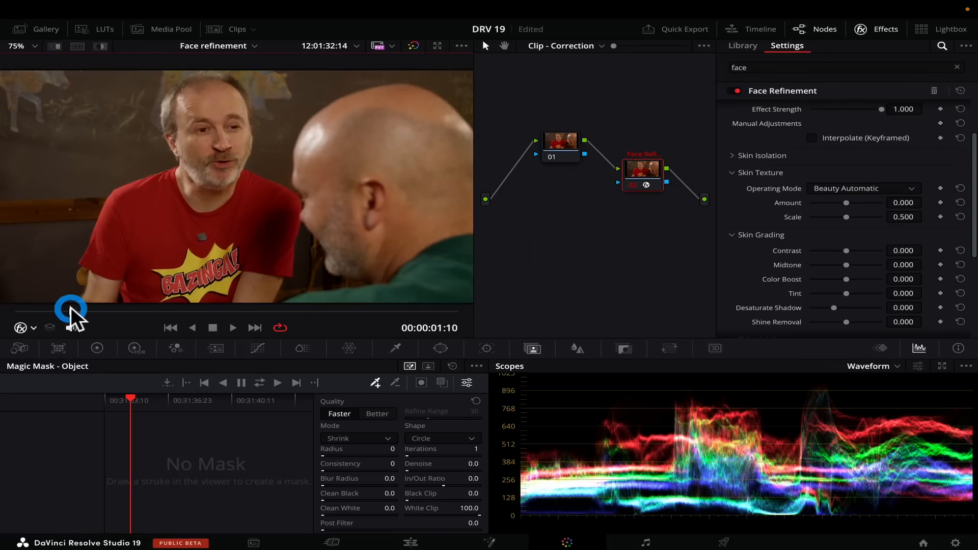
scroll(734, 185, "down", 3)
left_click(732, 188)
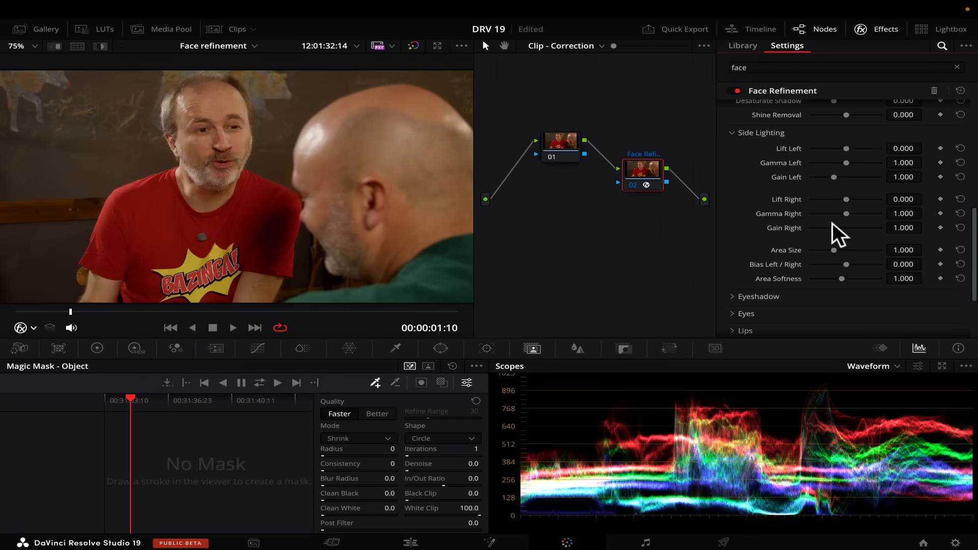
mouse_move(836, 227)
left_mouse_down()
mouse_move(845, 225)
mouse_move(833, 225)
left_mouse_up()
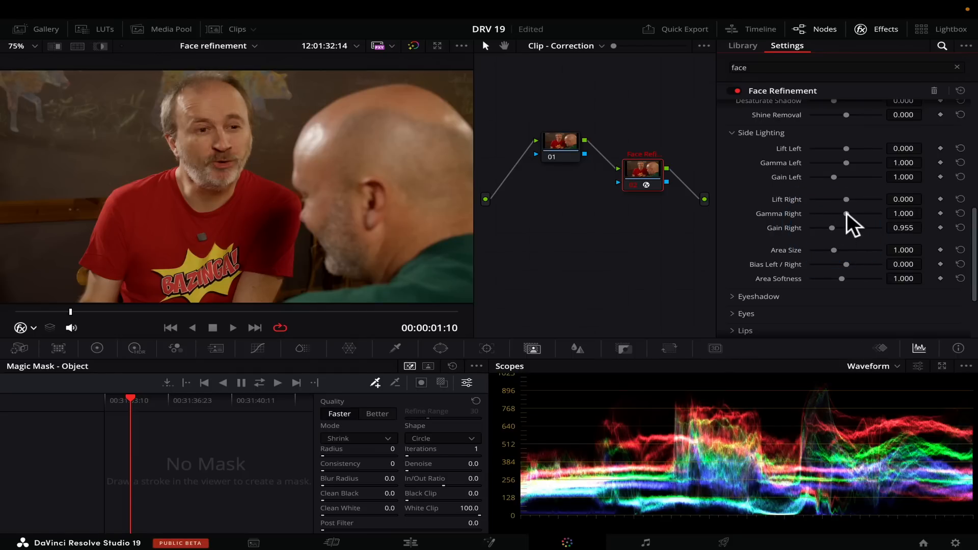
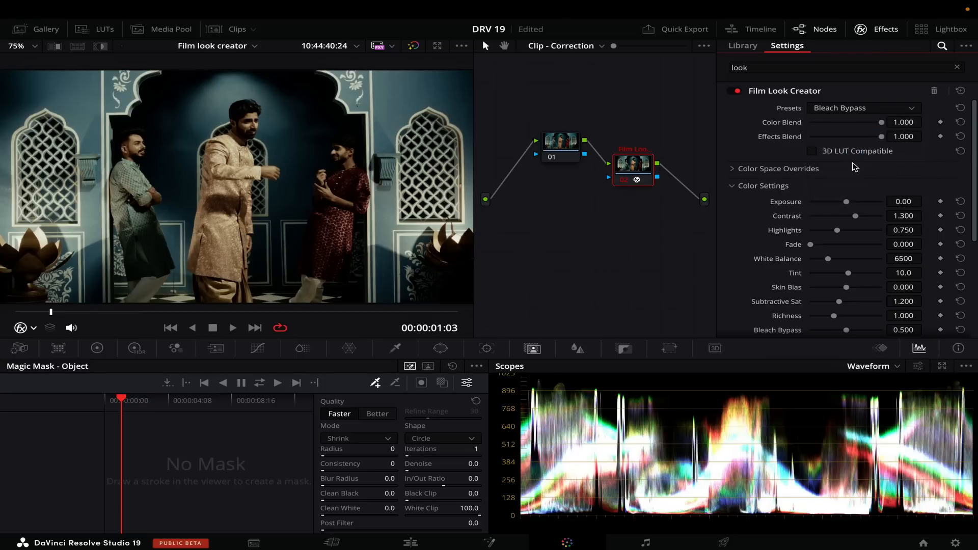
Step: Adjust Film Look Creator's Color Settings to Exposure 0.41, Contrast 1.041 and Skin Bias -0.696
left_click(863, 108)
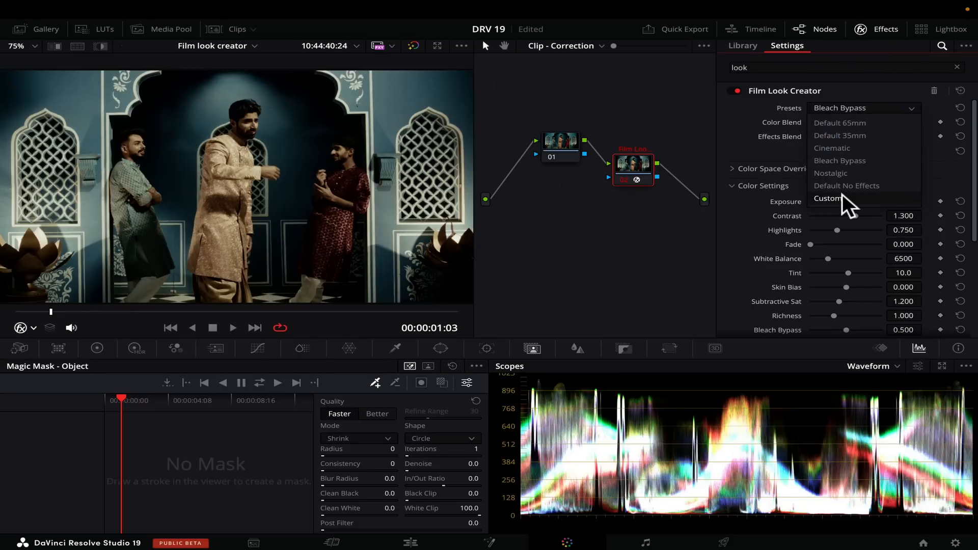
scroll(737, 184, "down", 3)
left_click_drag(844, 149, 843, 173)
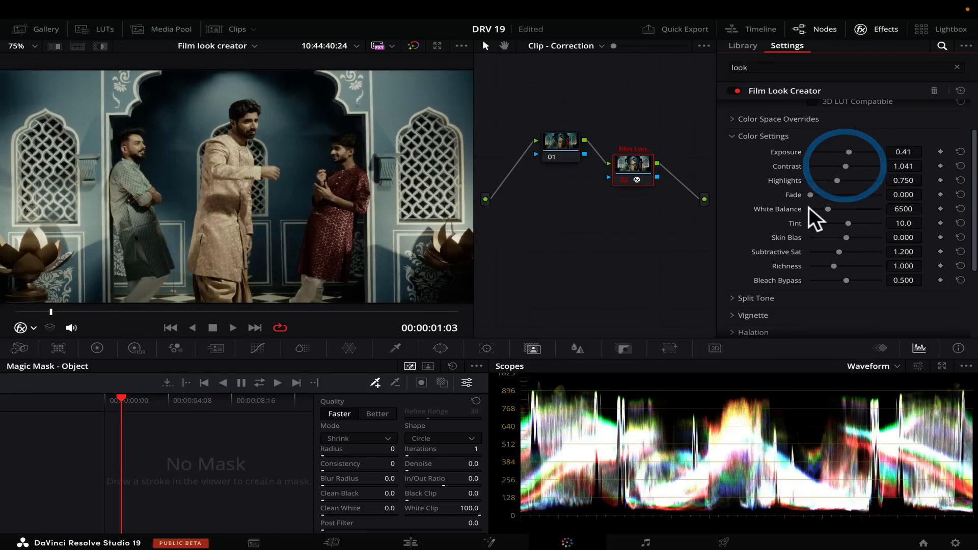
left_click_drag(865, 237, 821, 238)
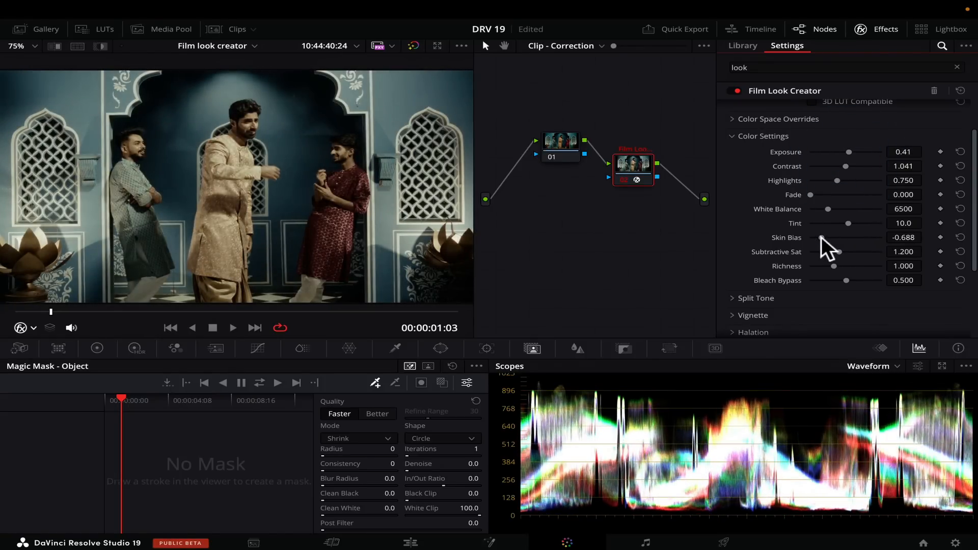
Step: Set Film Look Creator's Split Tone Amount to 0.321 and adjust a setting in its Vignette section
left_click(737, 300)
scroll(738, 305, "down", 3)
left_click_drag(810, 236, 833, 235)
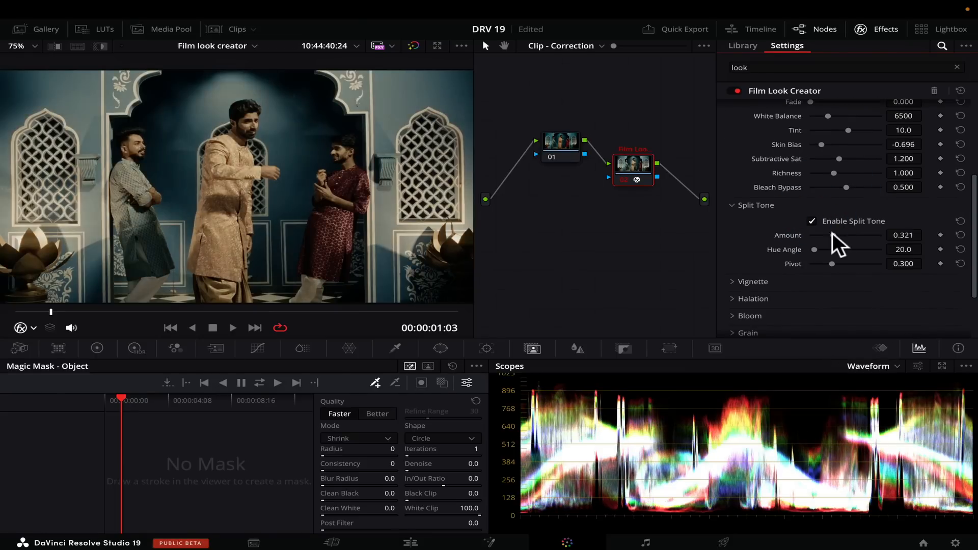
left_click(734, 279)
scroll(736, 281, "down", 1)
left_click_drag(846, 281, 865, 280)
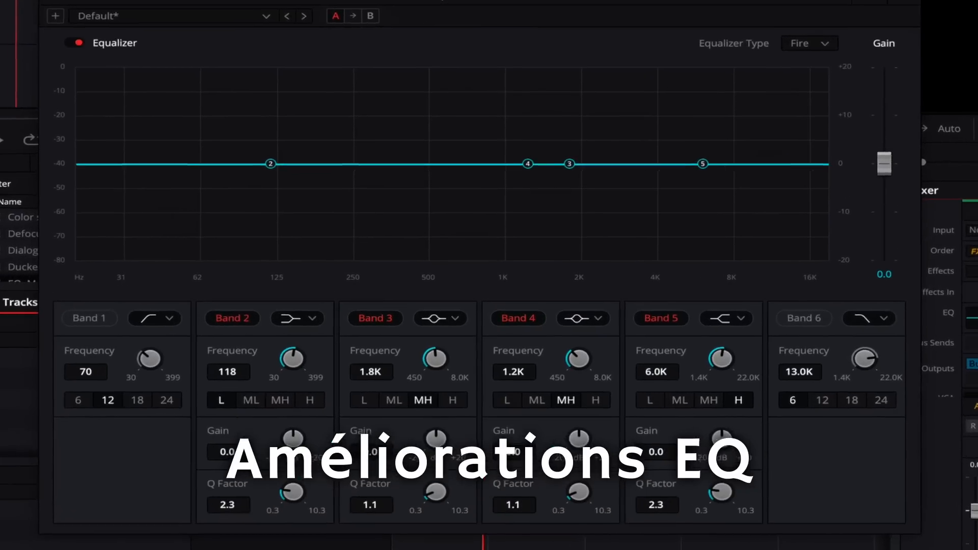
Step: Enable Band 6 of the equalizer with the high-cut filter shape and set its frequency to 10.1K
key("space")
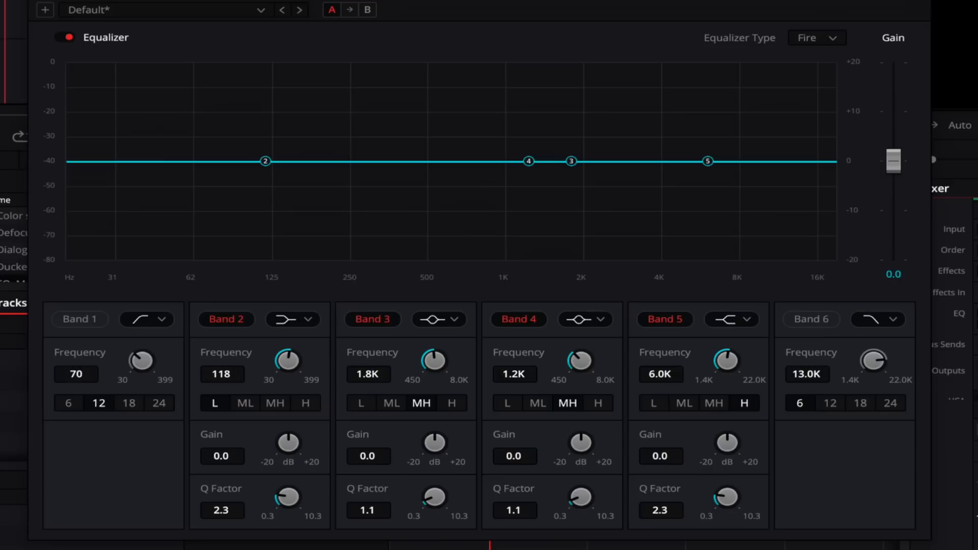
key("space")
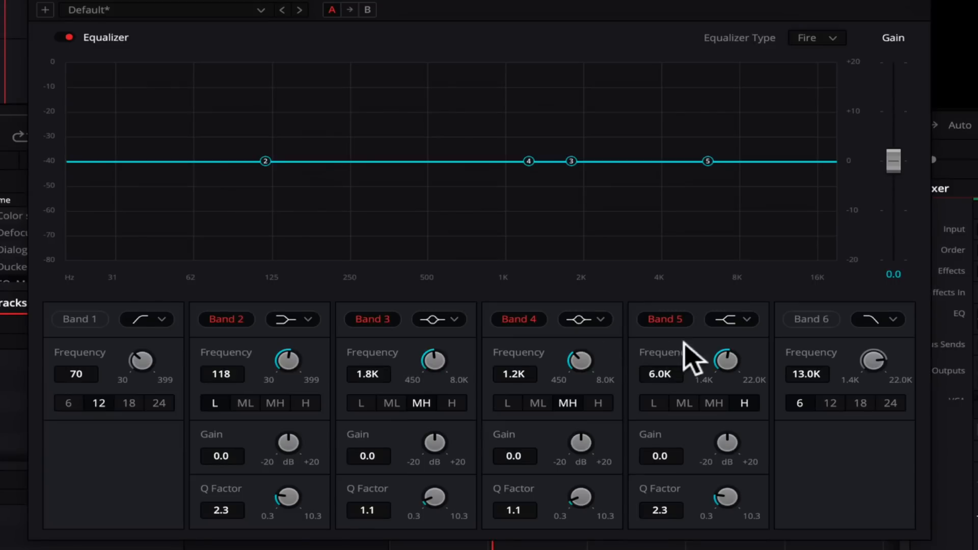
left_click(845, 303)
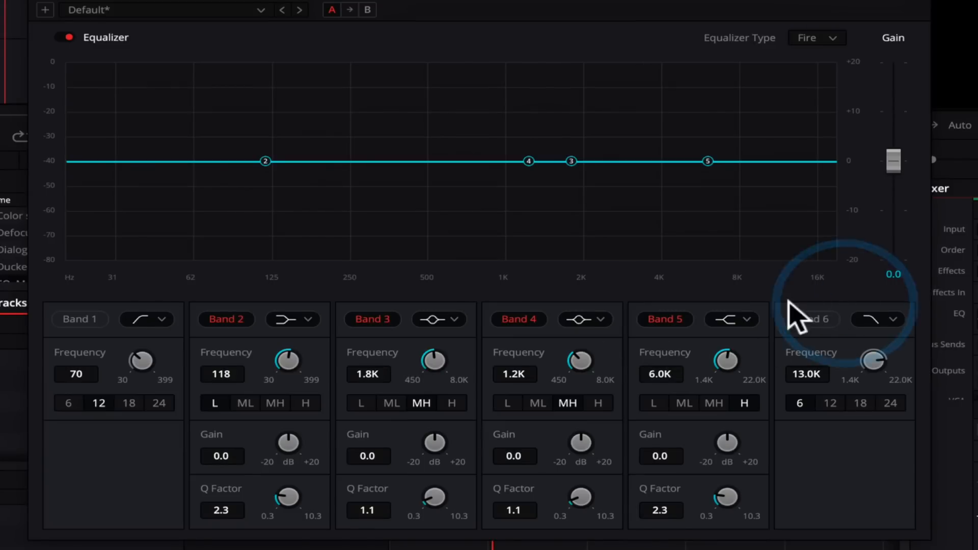
left_click(815, 319)
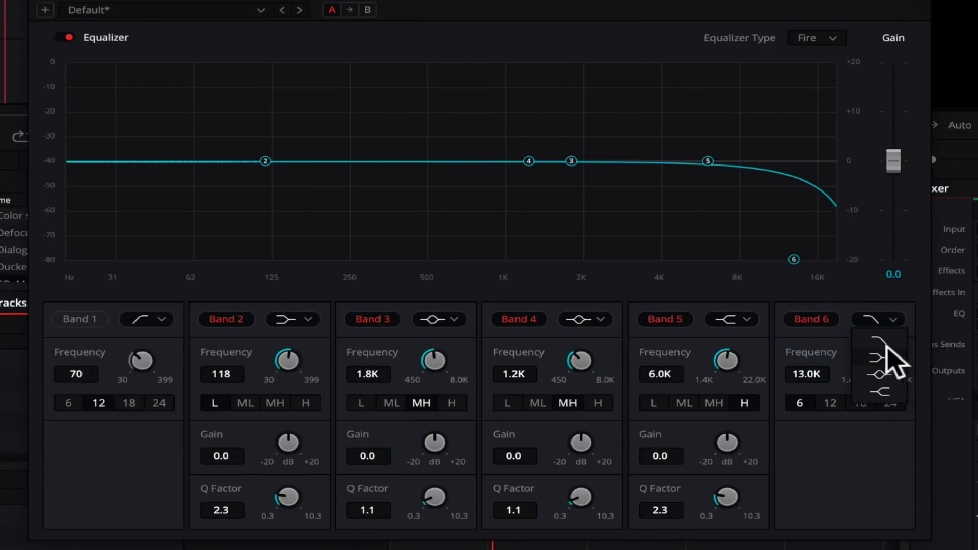
left_click(885, 338)
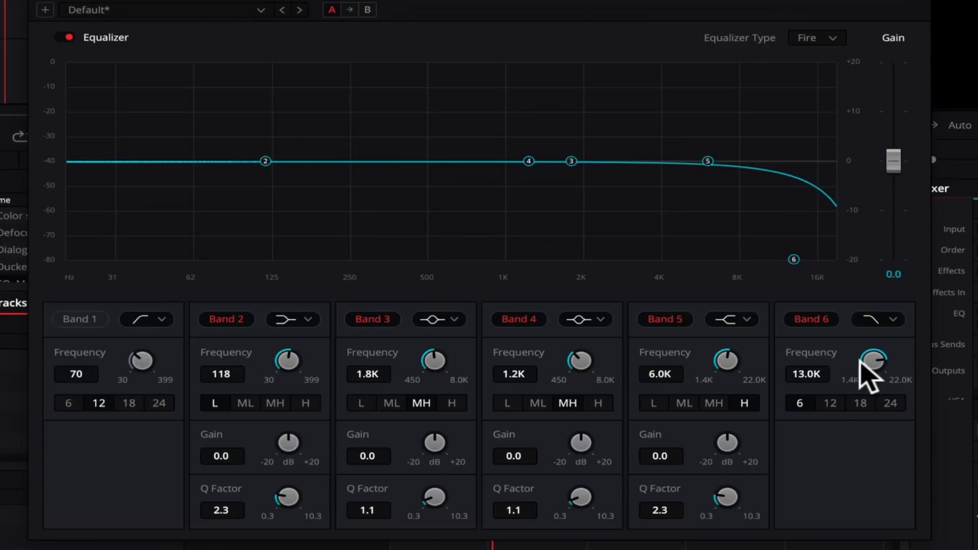
left_click_drag(875, 363, 848, 384)
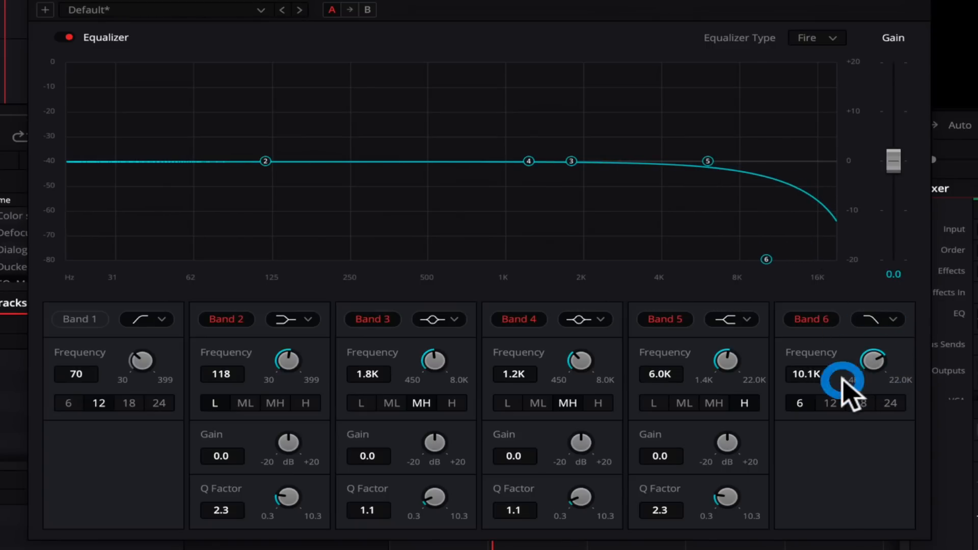
Step: Try the 12, 18 and 24 slope options on the equalizer's Band 6 high-cut filter
left_click(827, 403)
left_click(860, 404)
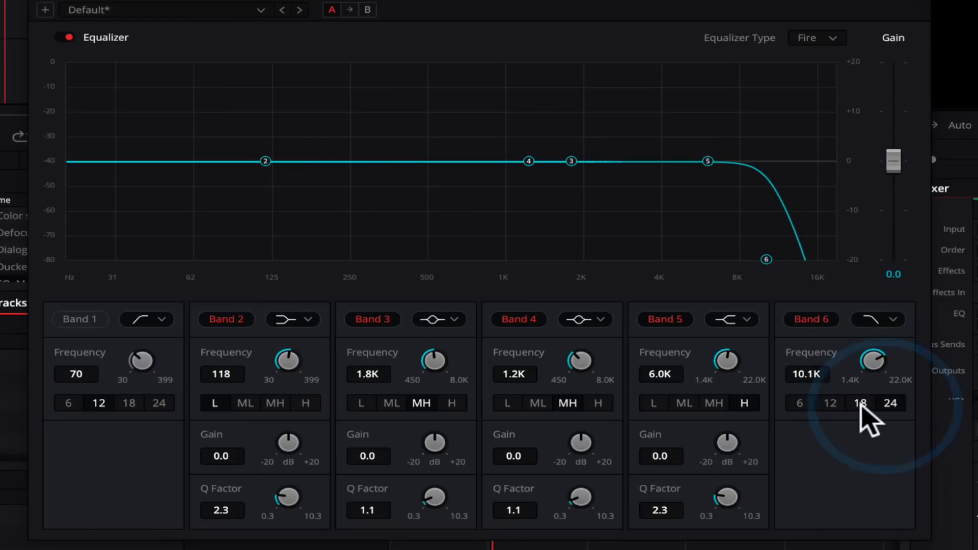
left_click(828, 403)
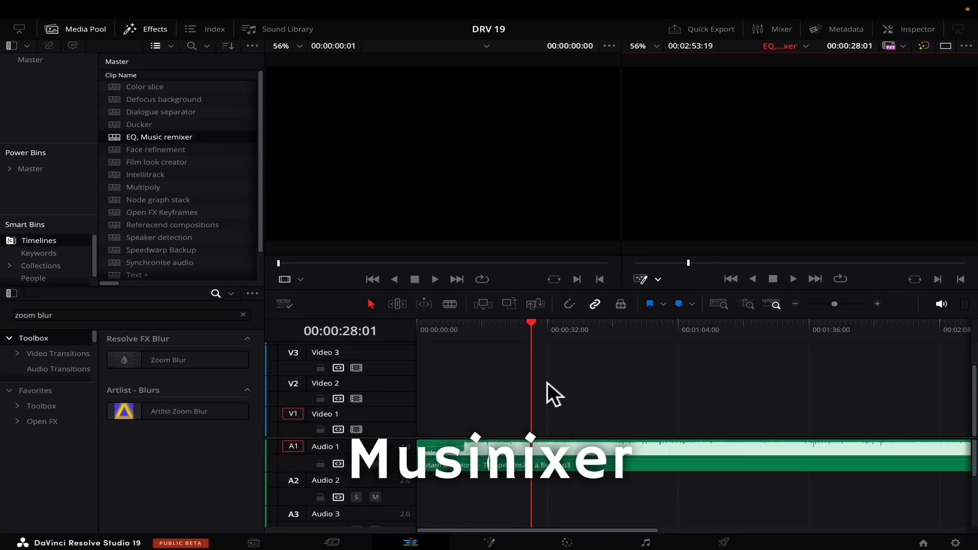
Step: In the EQ, Music remixer timeline, open the Inspector and show the Audio 1 track's audio settings
key("space")
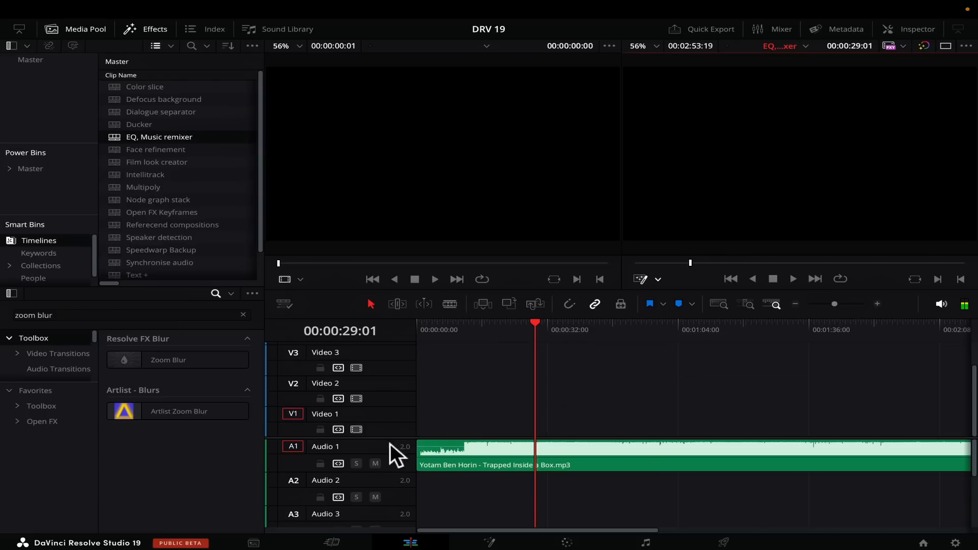
left_click(366, 448)
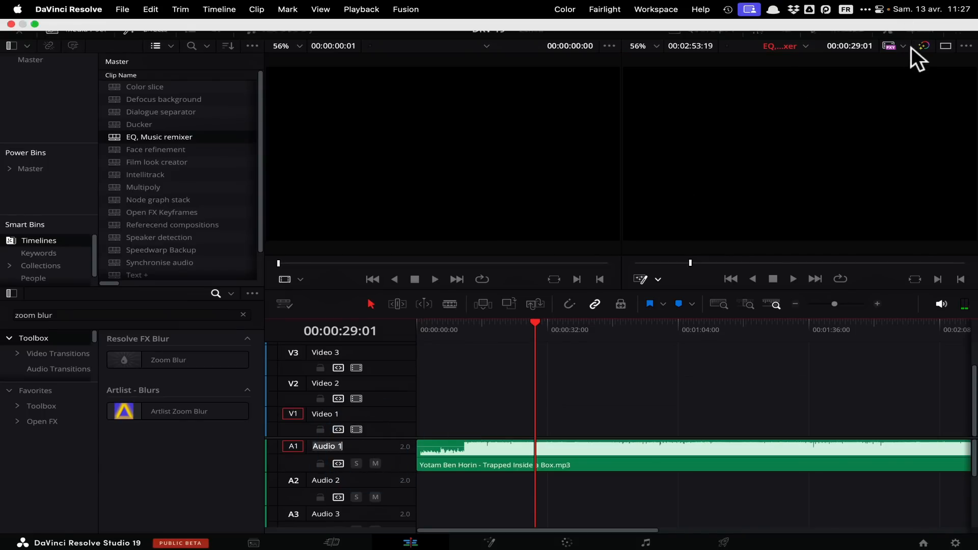
left_click(909, 29)
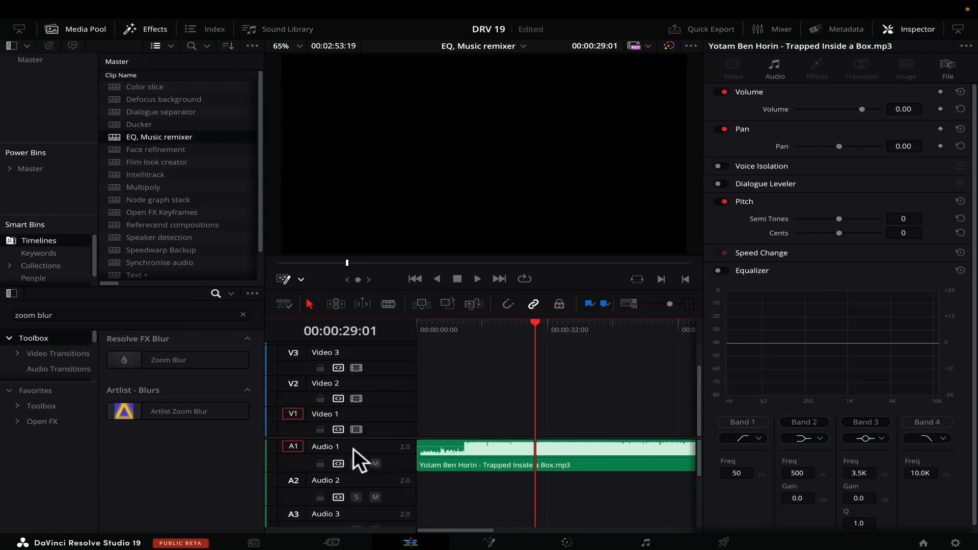
left_click(387, 461)
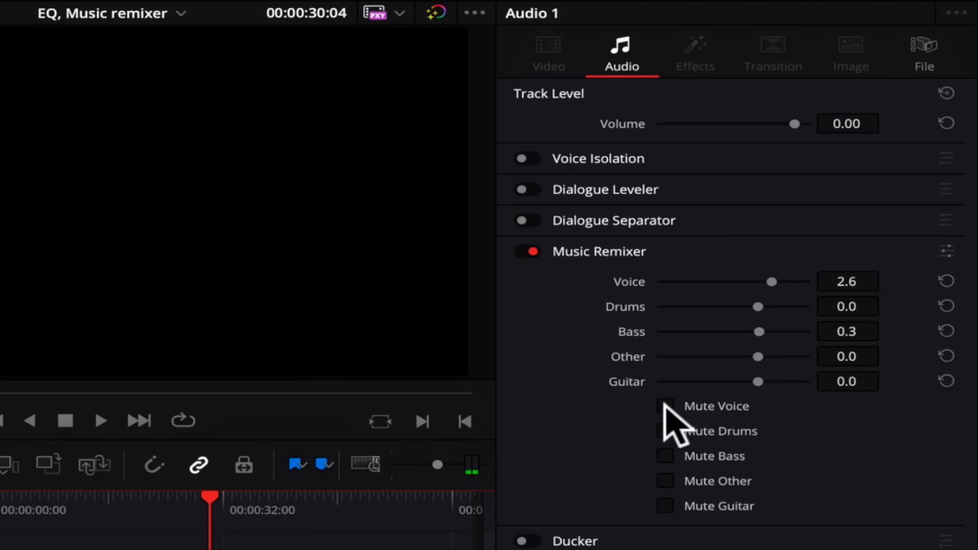
Step: Play the music with Music Remixer's voice muted, and again with only the drums muted
left_click(664, 406)
key("space")
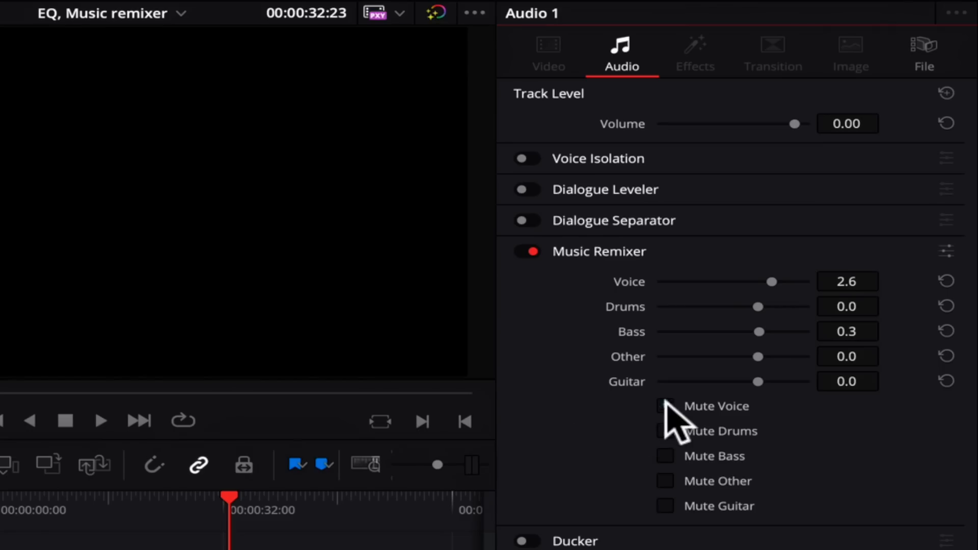
left_click(664, 405)
key("space")
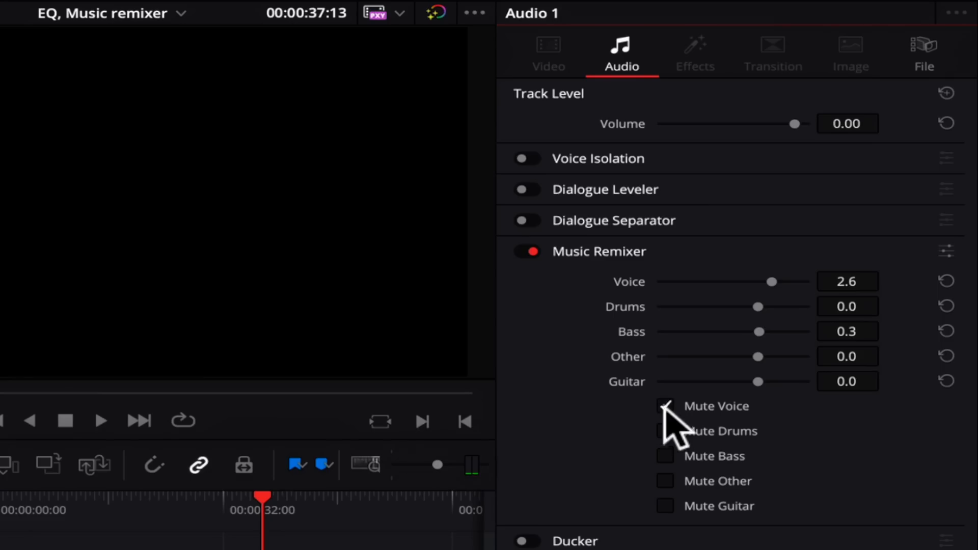
left_click(665, 432)
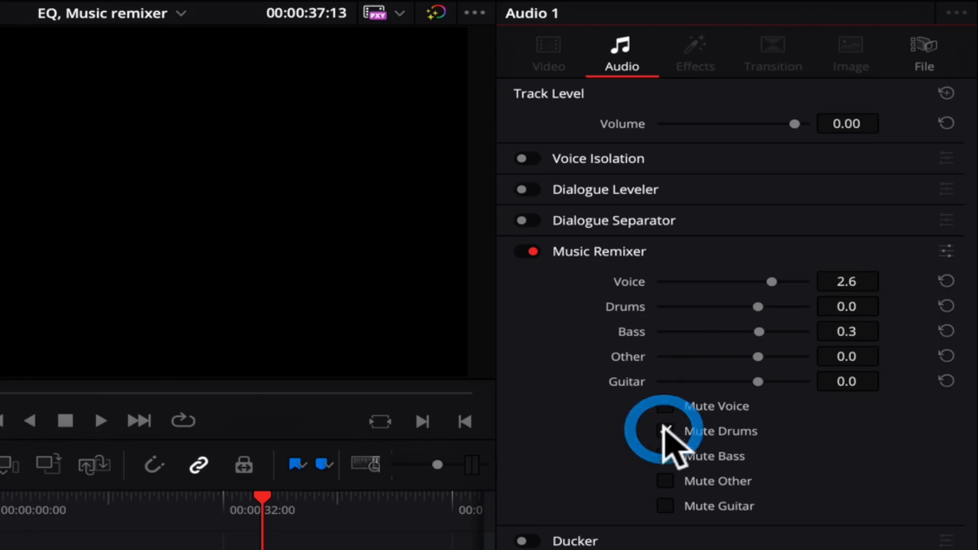
key("space")
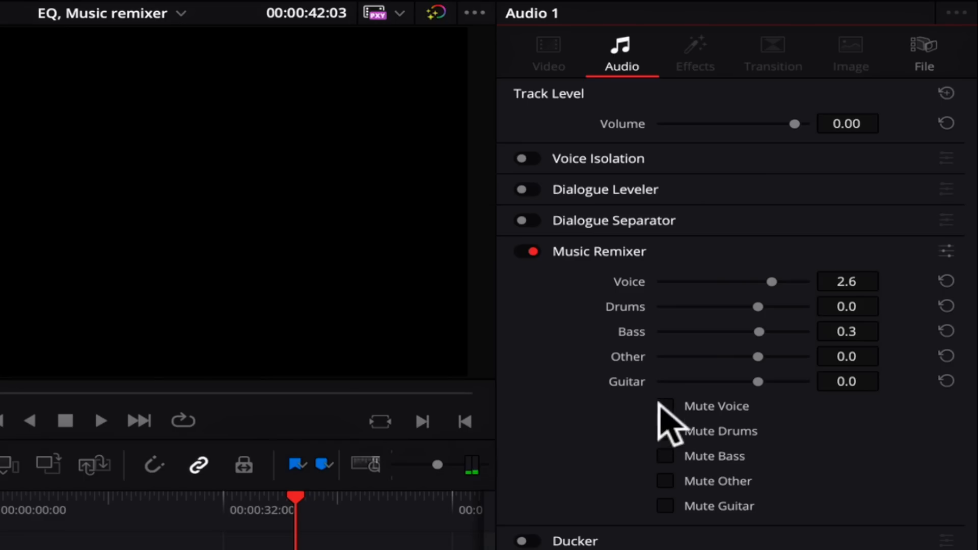
Step: Isolate the drums by muting voice, bass, other and guitar for playback, and clear all Music Remixer mutes
left_click(665, 456)
left_click(665, 481)
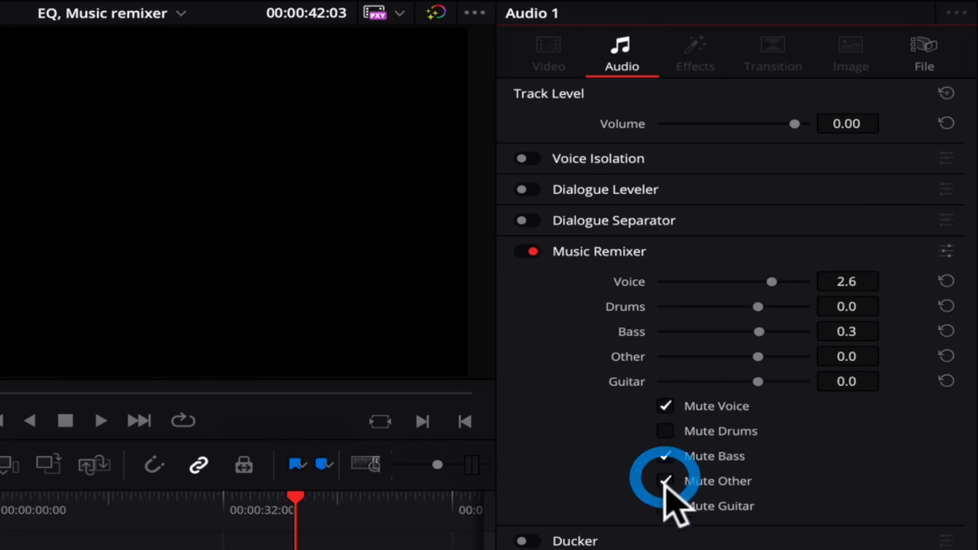
left_click(665, 506)
key("space")
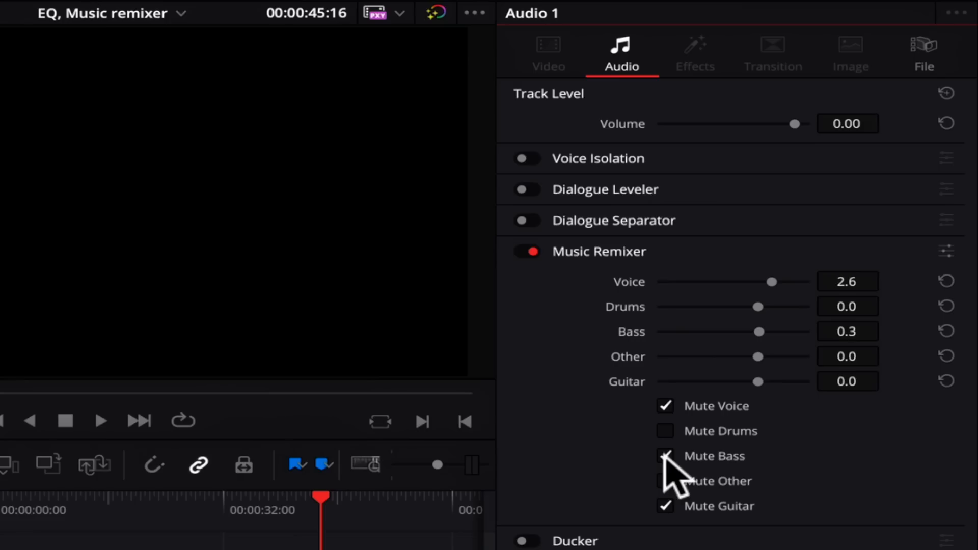
left_click(665, 506)
left_click(665, 406)
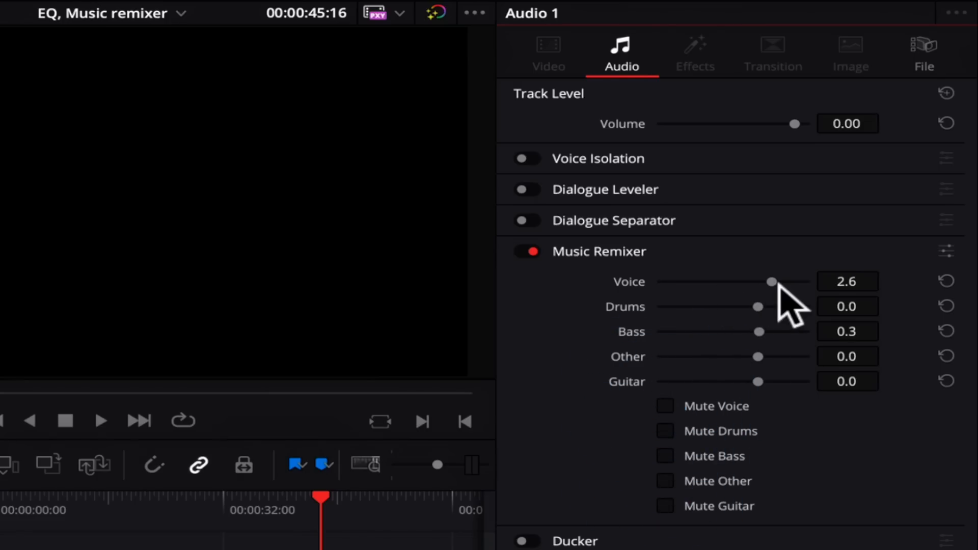
Step: Set Music Remixer's Voice level to 0.3 and vary the Drums level during playback, including 7.3 and -0.3
left_click_drag(758, 279, 794, 307)
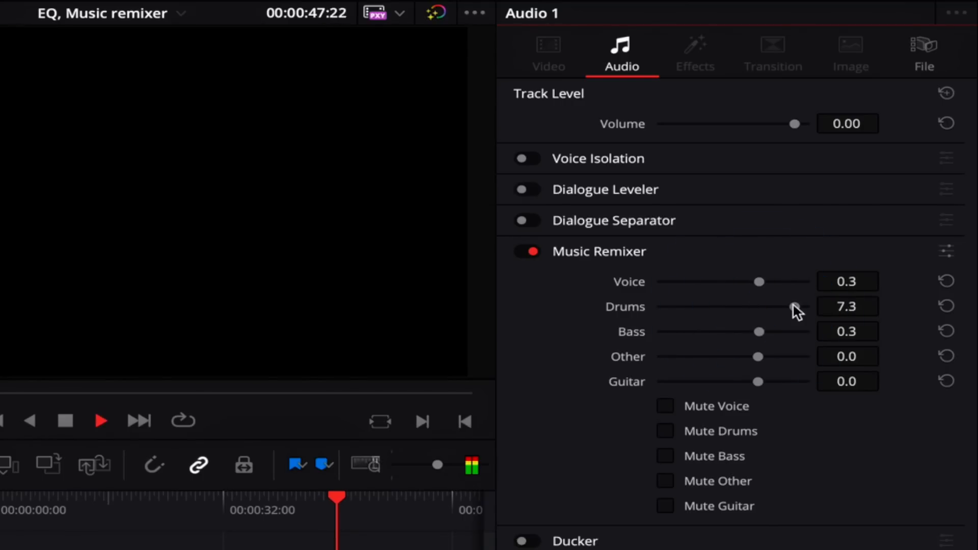
left_click_drag(791, 306, 704, 306)
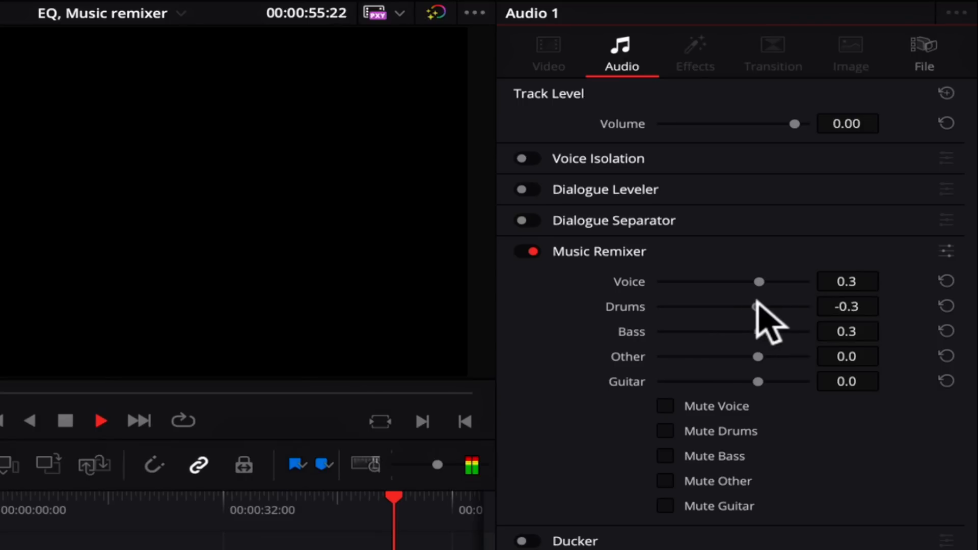
left_click_drag(791, 306, 764, 304)
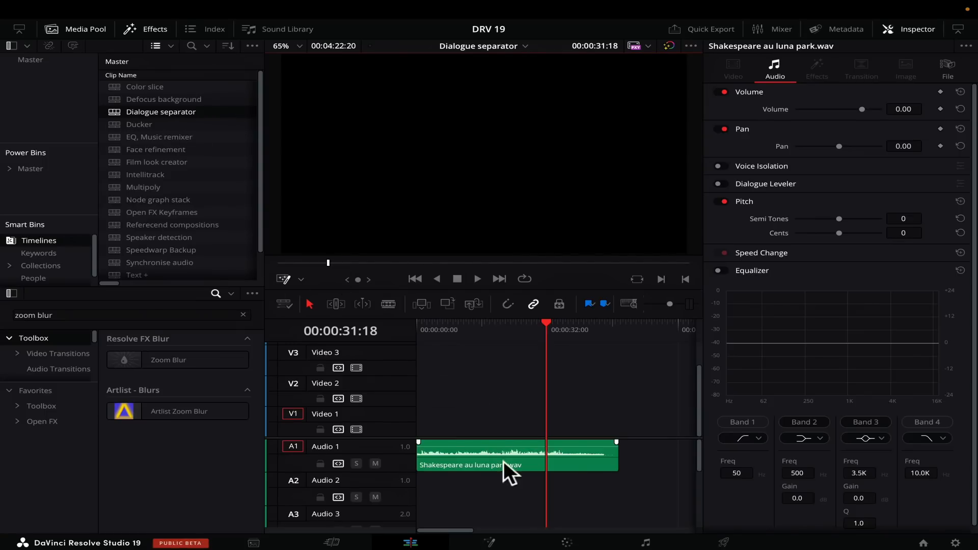
Step: Show the Audio 1 track's settings in the Dialogue separator timeline and play the recording from its start
left_click(402, 460)
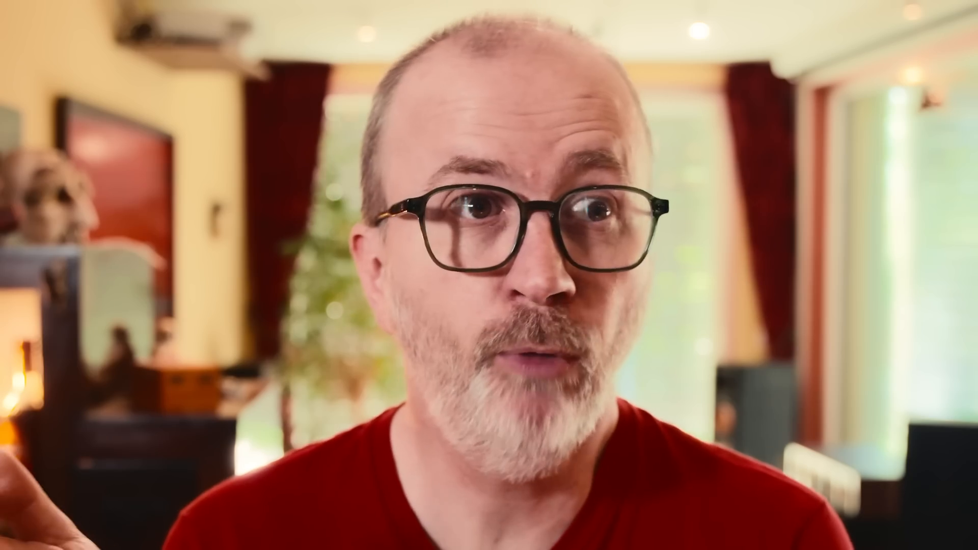
left_click(4, 507)
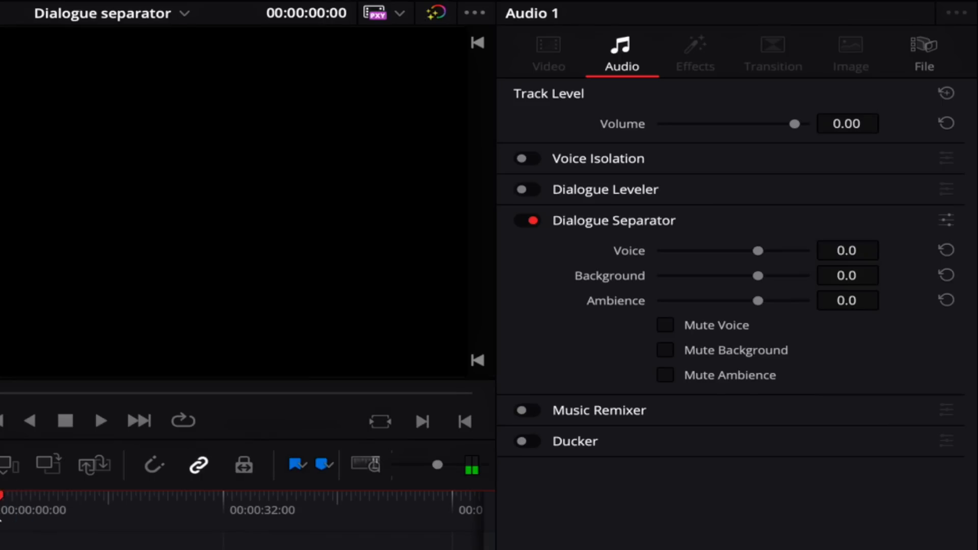
key("space")
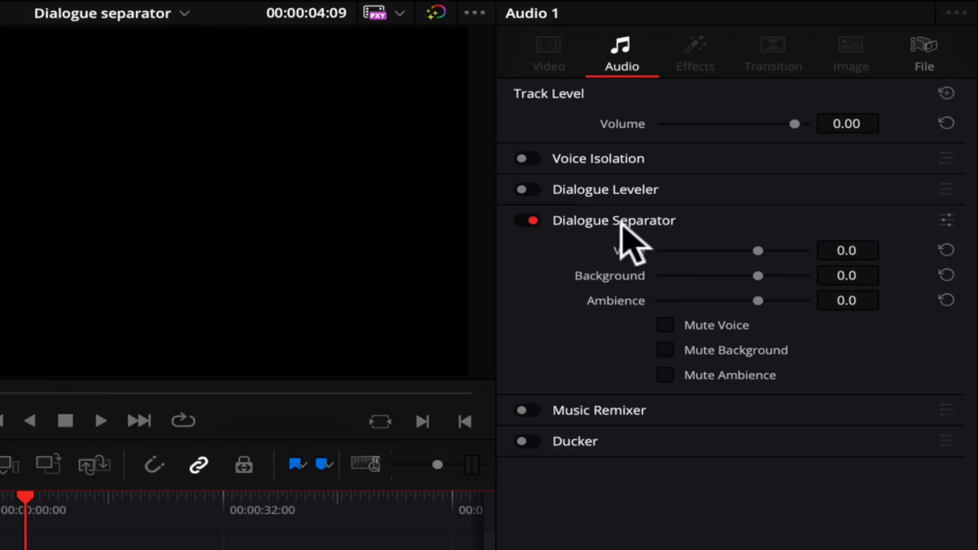
Step: In Dialogue Separator, listen with the background muted, and switch to muting only the voice
left_click(665, 350)
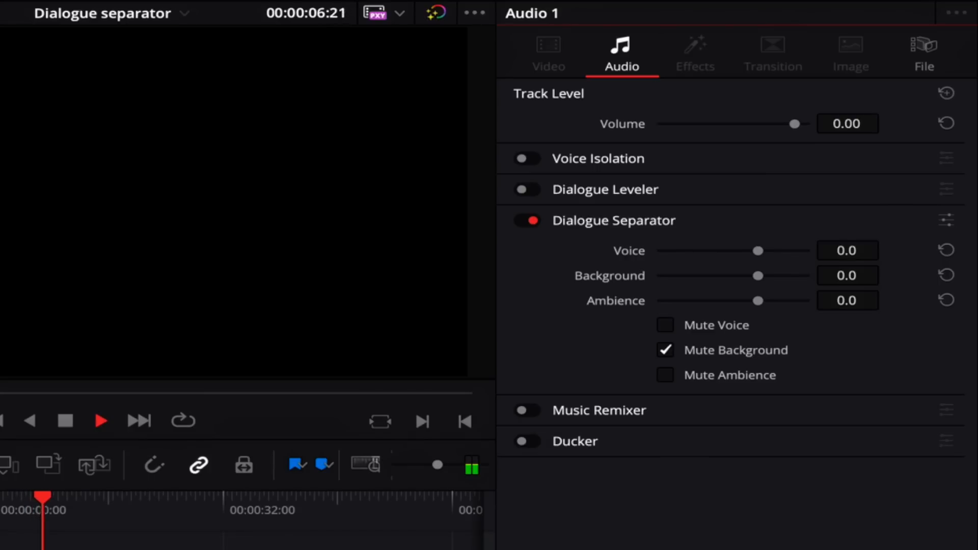
left_click(665, 350)
left_click(665, 325)
key("space")
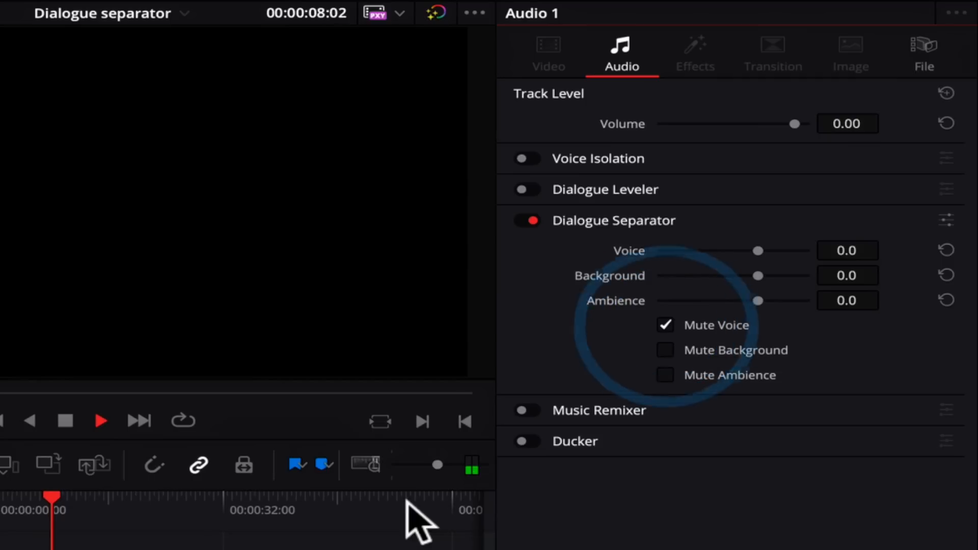